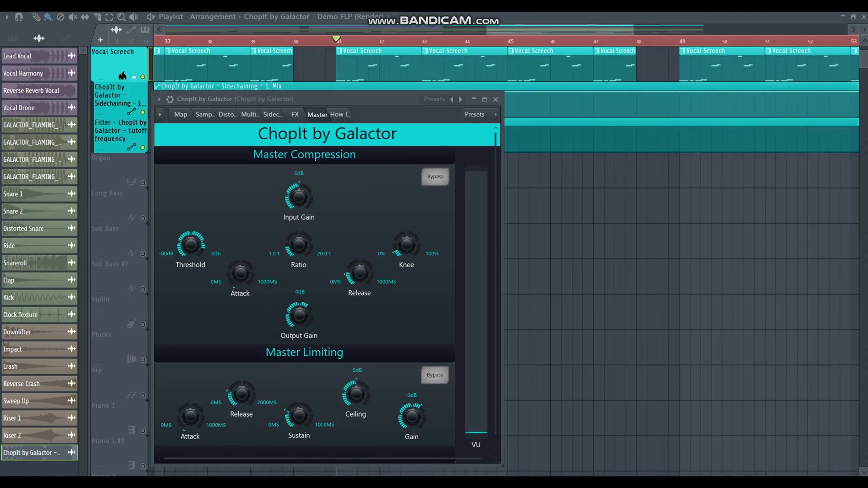
Play the arrangement briefly and examine the ChopIt by Galactor distortion, multiband compression, sidechaining, FX and master controls
key("space")
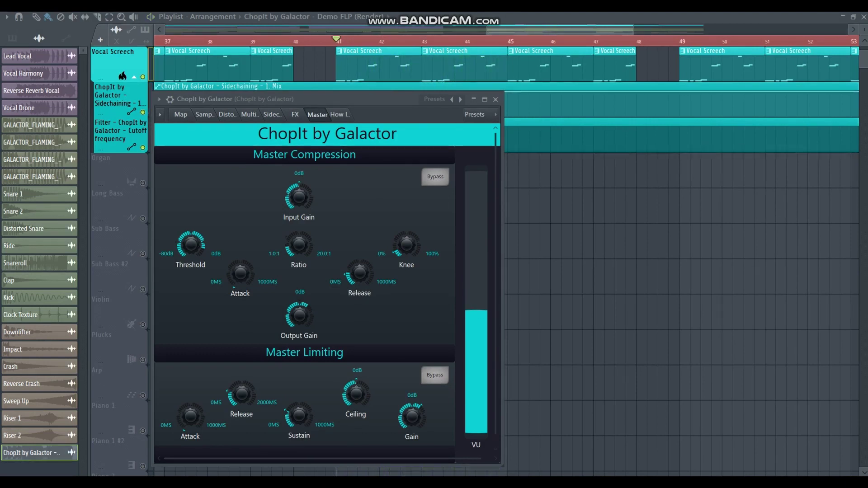
key("space")
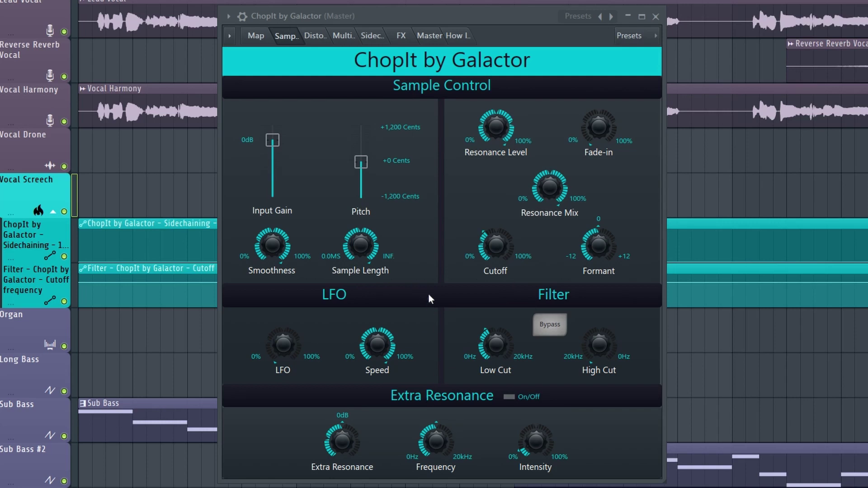
left_click(316, 36)
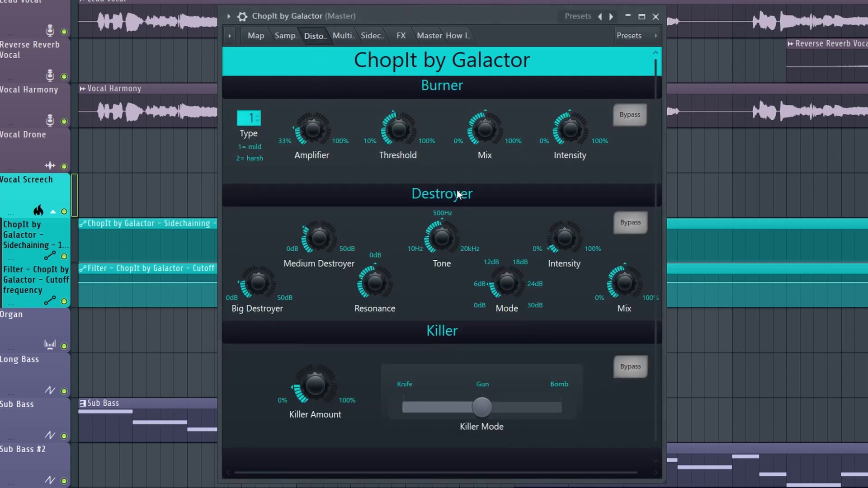
left_click(343, 37)
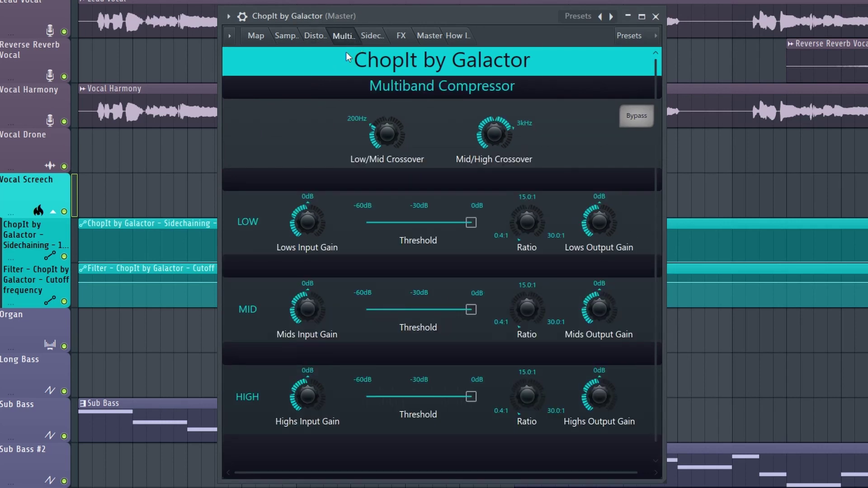
left_click(371, 35)
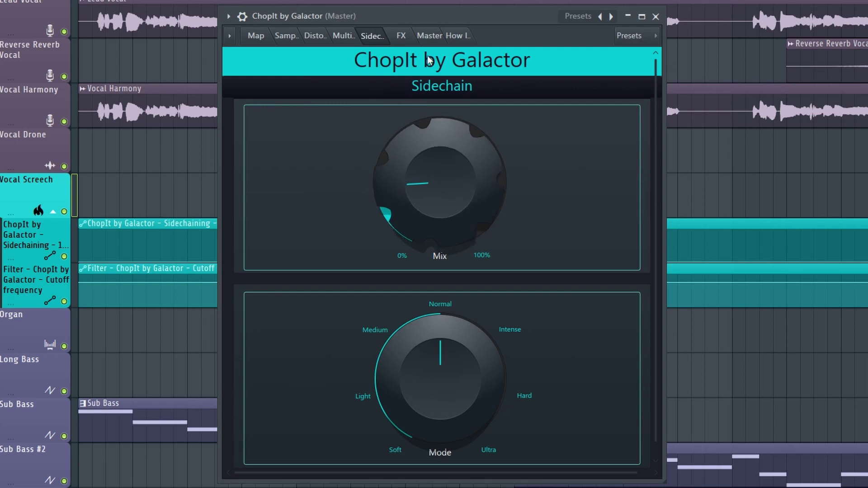
left_click(412, 38)
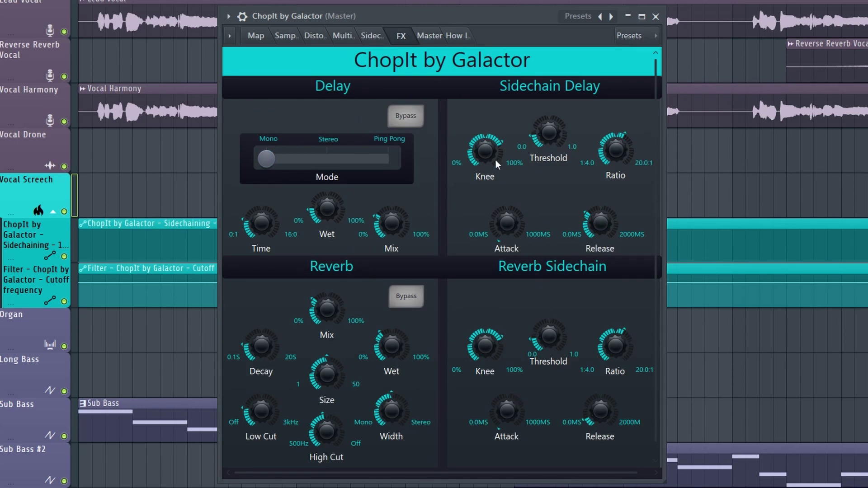
left_click(429, 36)
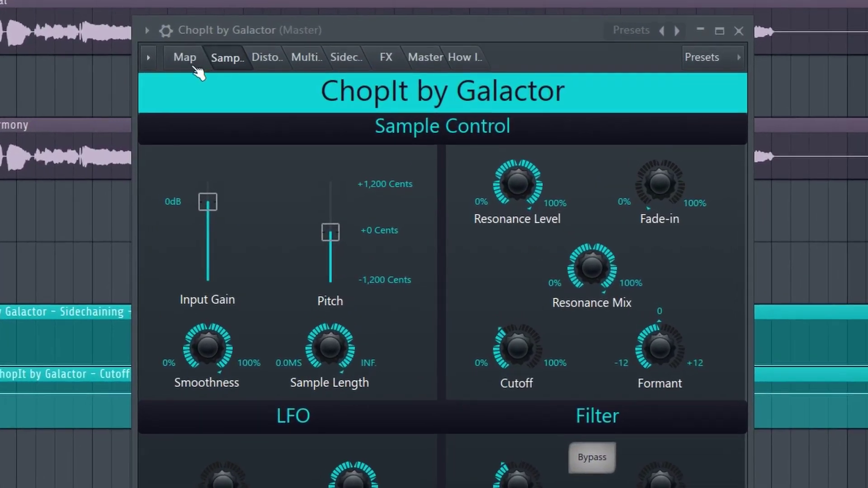
Open the LOAD YOUR SAMPLE HERE Slicex sampler from the plugin map and load AUVM11_Acapella02_Lead_Dry_120_Cm into deck A
left_click(190, 60)
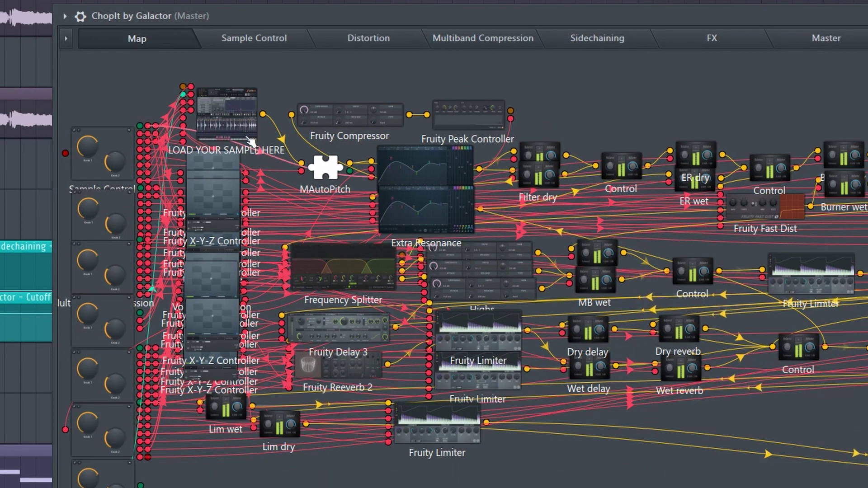
double_click(234, 116)
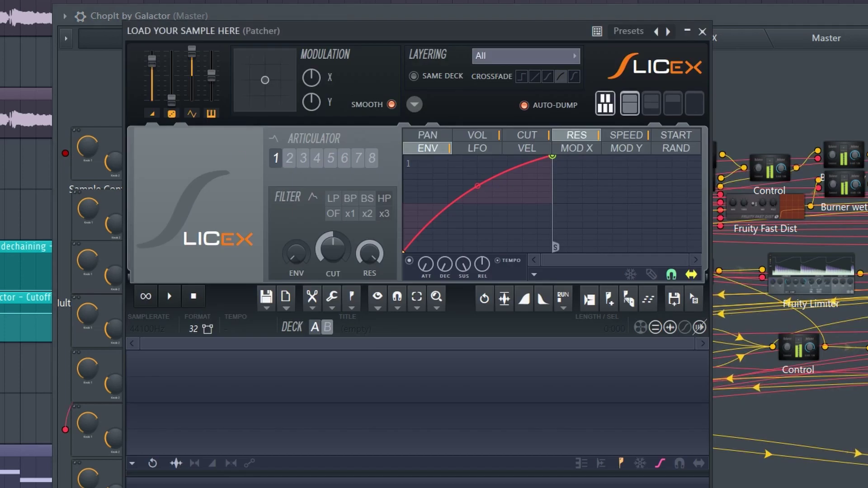
left_click_drag(462, 487, 462, 401)
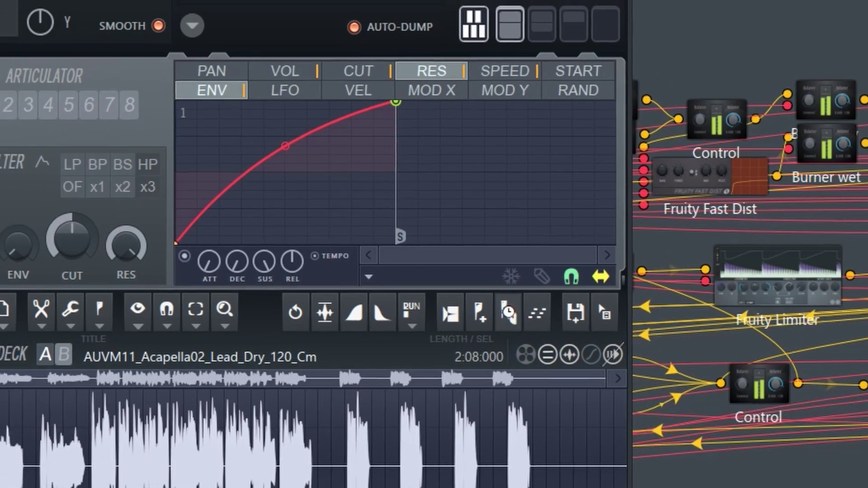
Auto-slice the loaded acapella in Slicex, then close the sampler and return to the plugin's Sample Control page
left_click(499, 313)
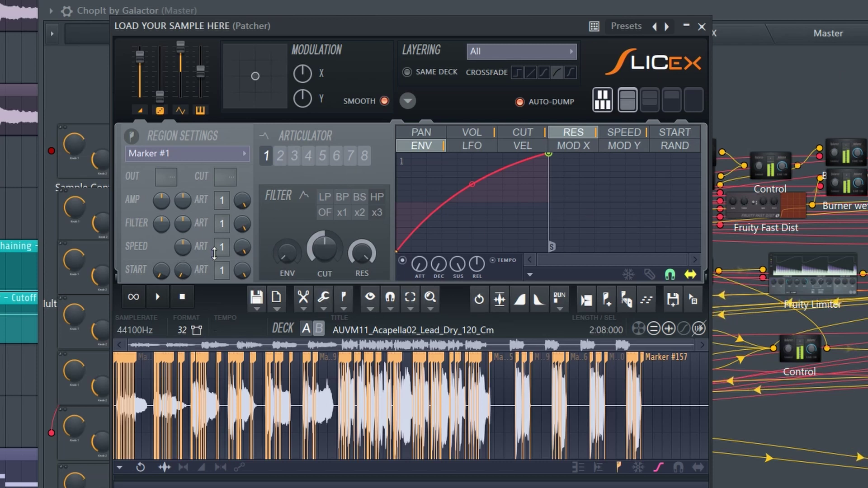
left_click(704, 27)
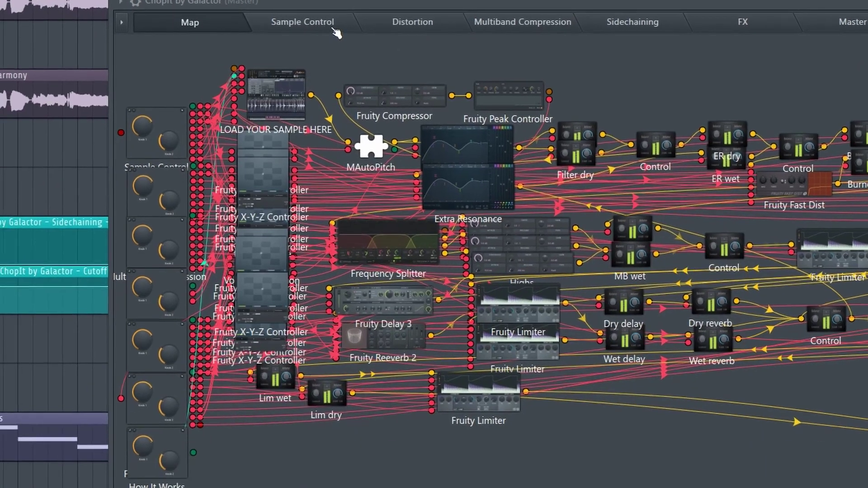
left_click(362, 29)
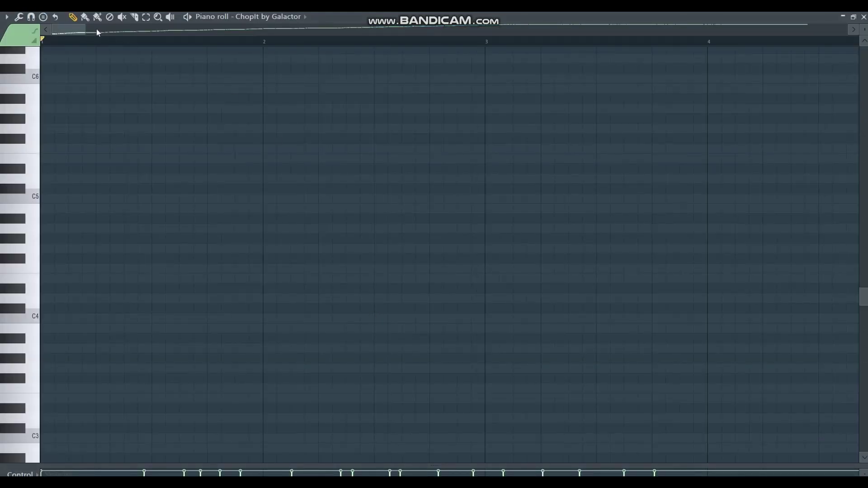
Delete all the dumped slice notes from the ChopIt by Galactor piano roll and clear the time selection
left_click_drag(97, 32, 456, 30)
scroll(220, 319, "down", 5)
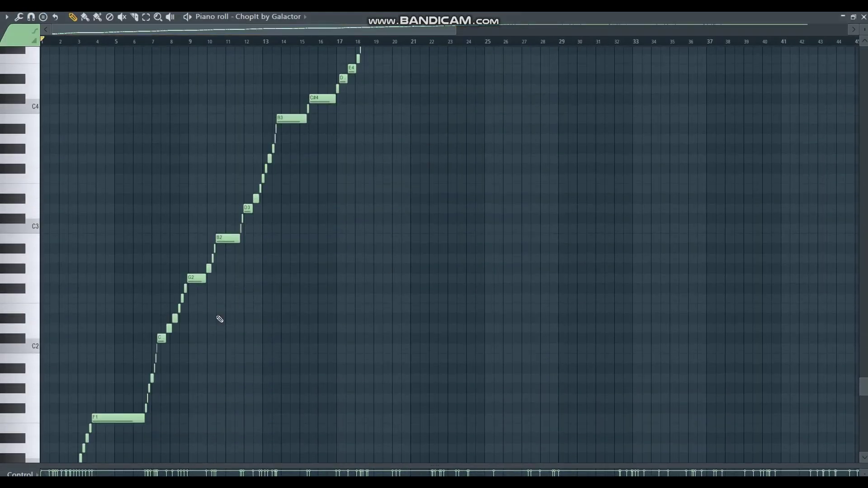
scroll(219, 320, "down", 4)
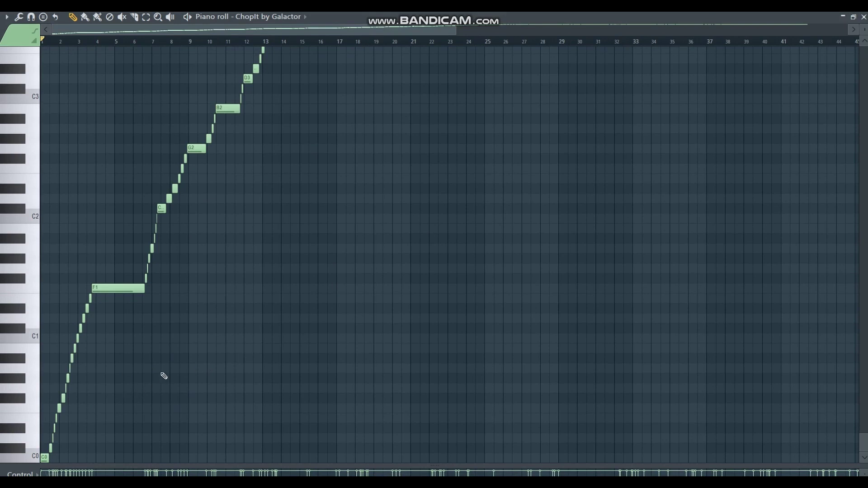
scroll(296, 326, "up", 18)
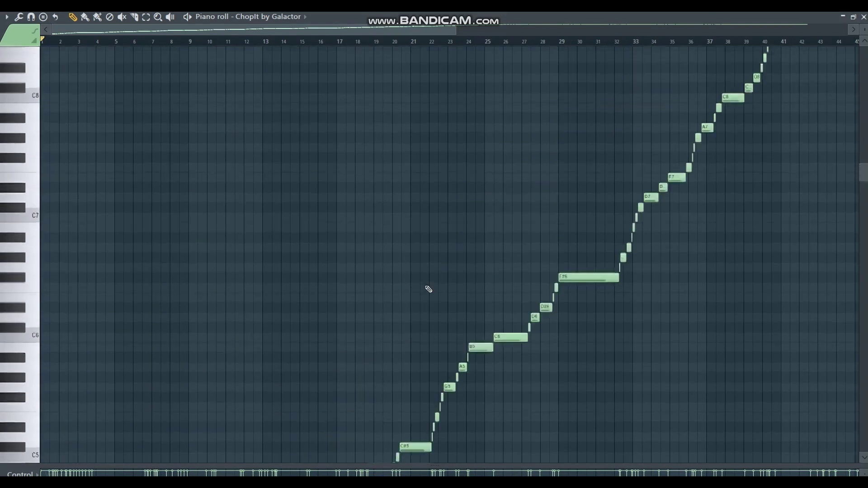
scroll(428, 291, "up", 4)
scroll(426, 291, "down", 5)
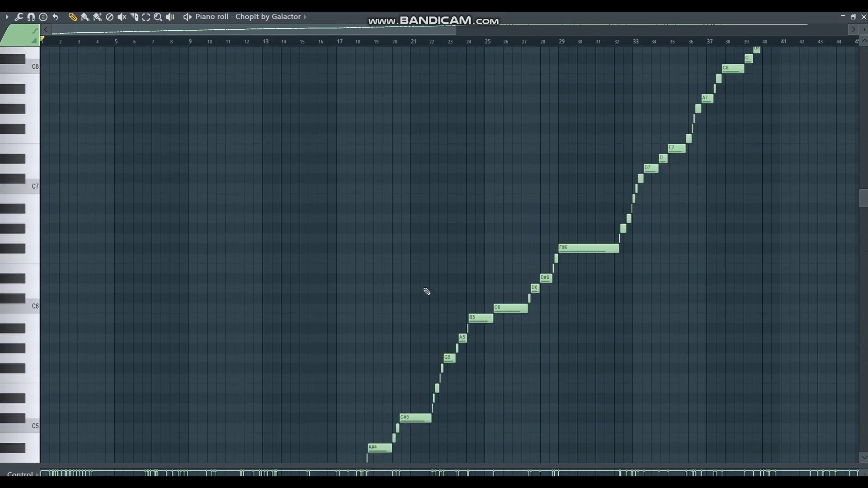
scroll(427, 292, "down", 18)
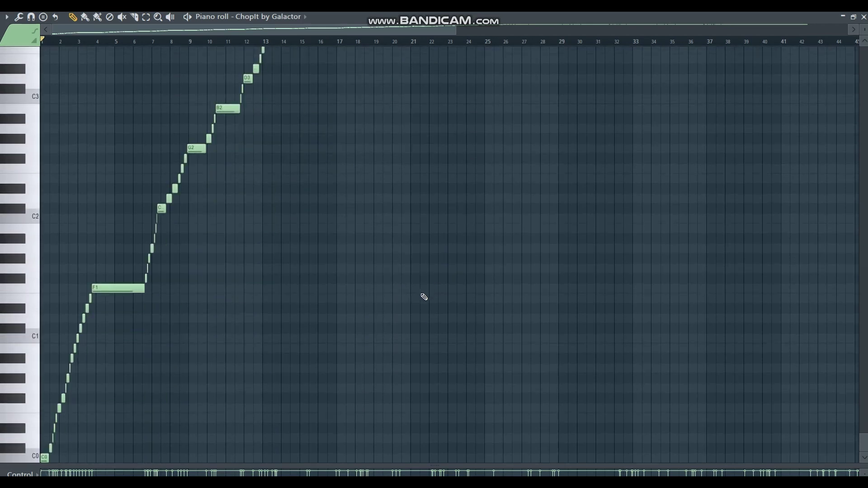
key("ctrl+a")
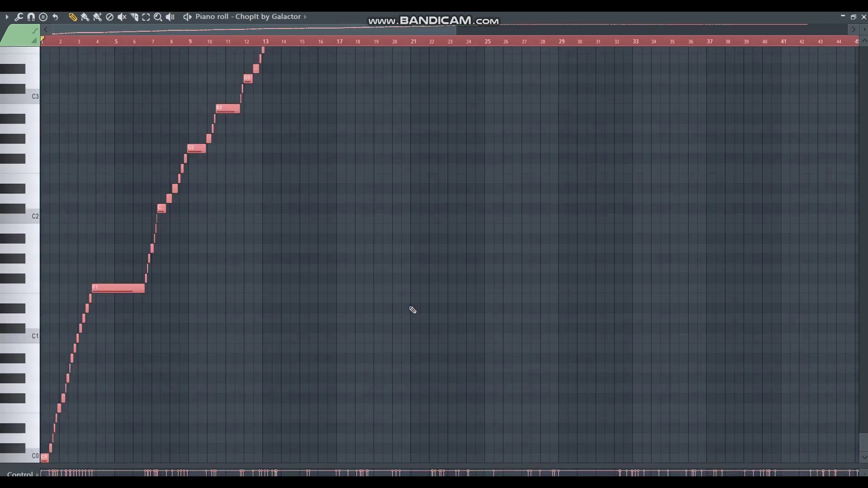
key("Delete")
left_click_drag(252, 42, 99, 47)
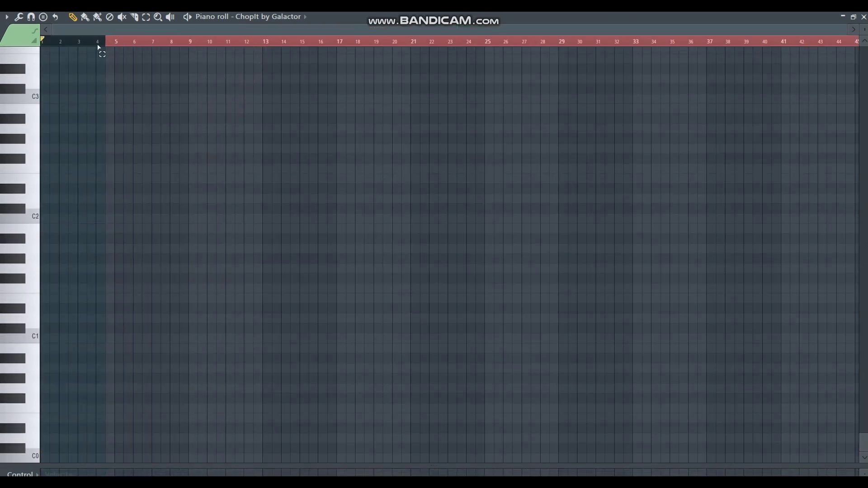
left_click(136, 41)
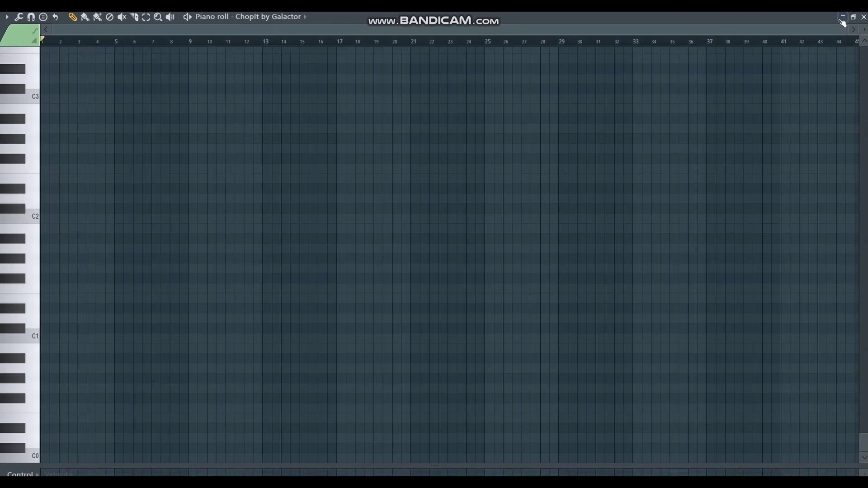
Audition several slices on the piano roll keys around E5
left_click_drag(845, 31, 392, 57)
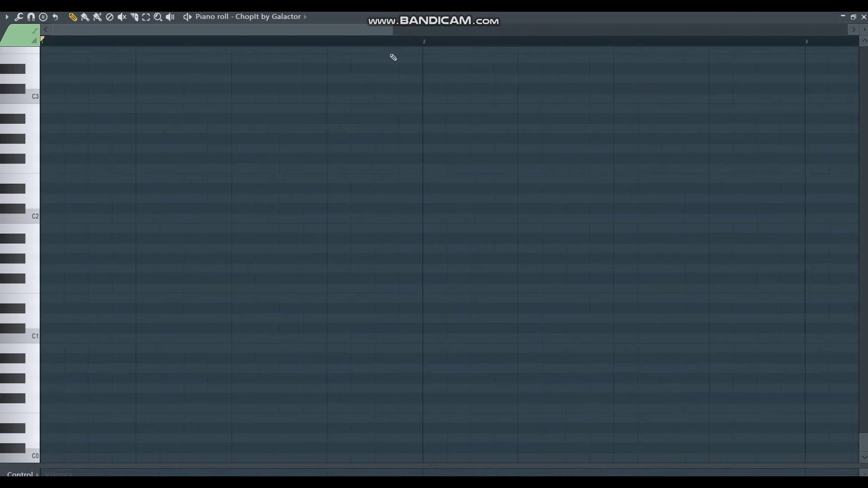
scroll(228, 192, "up", 10)
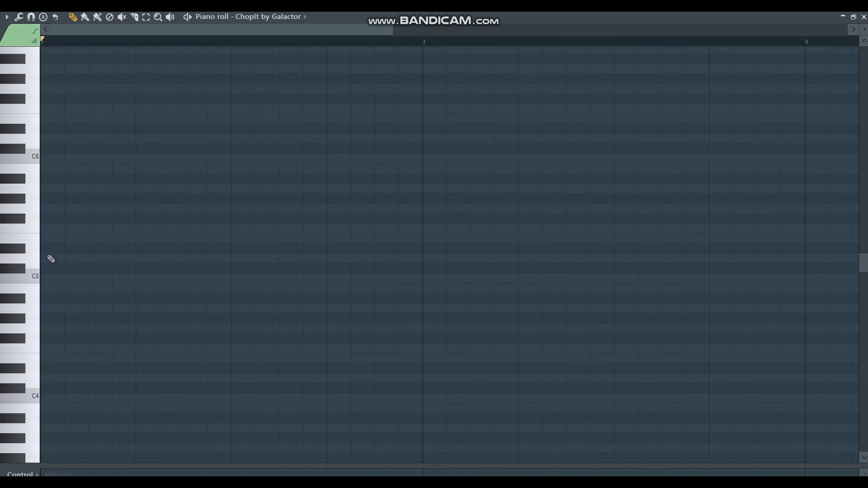
left_click(25, 232)
left_click(22, 220)
left_click(23, 241)
left_click(22, 247)
left_click(23, 239)
left_click(24, 238)
Place E5 notes on the first and second beats of bar 1, extending the first, and preview them
left_click(53, 239)
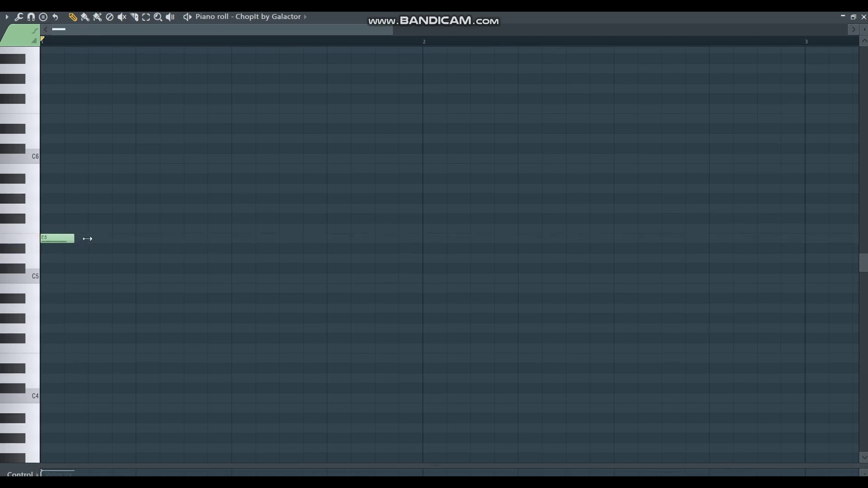
left_click_drag(75, 239, 98, 239)
left_click(147, 239)
key("space")
key("space")
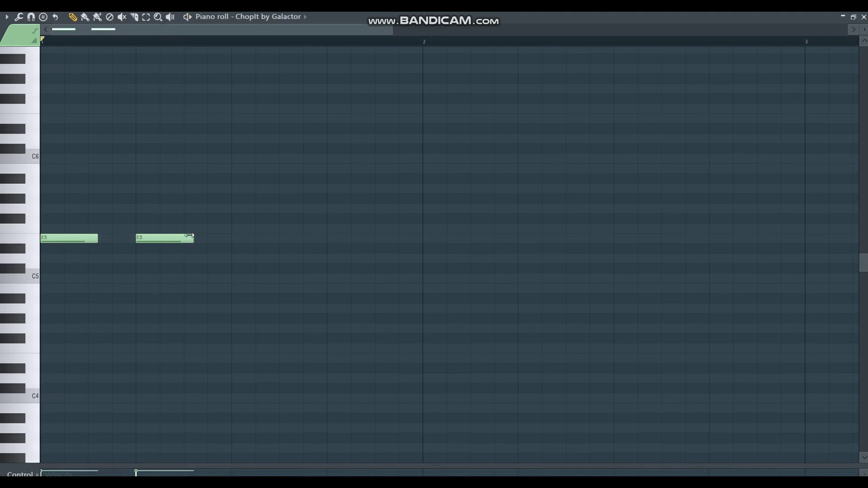
Shorten the second E5 note, add a longer E5 half a beat after its start and an F5 on beat 3, and start playback
left_click_drag(195, 240, 168, 241)
left_click(188, 239)
left_click_drag(222, 241, 242, 241)
left_click(240, 229)
left_click(281, 228)
key("space")
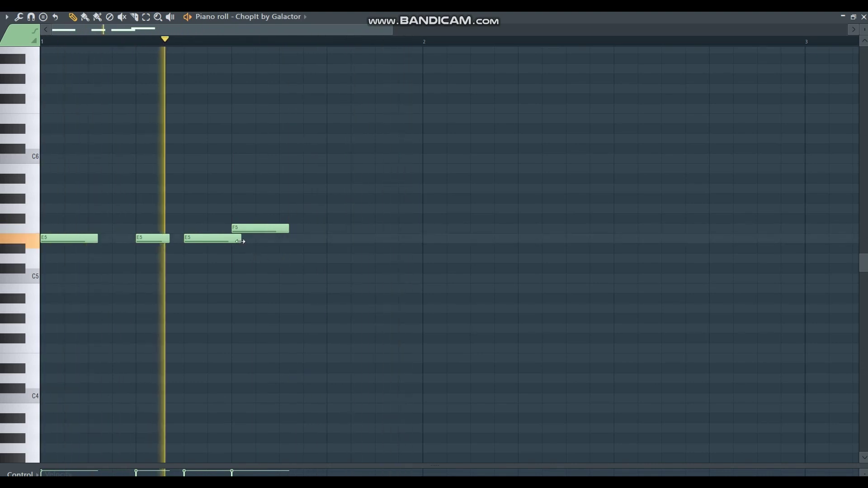
Extend the third E5 note further beneath the F5 note, stop playback and close the piano roll
left_click(259, 242)
right_click(266, 242)
left_click_drag(240, 238, 255, 240)
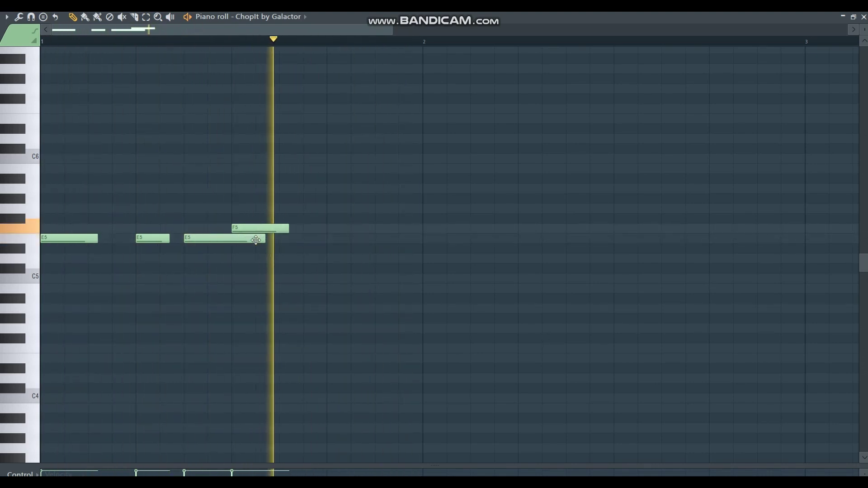
key("space")
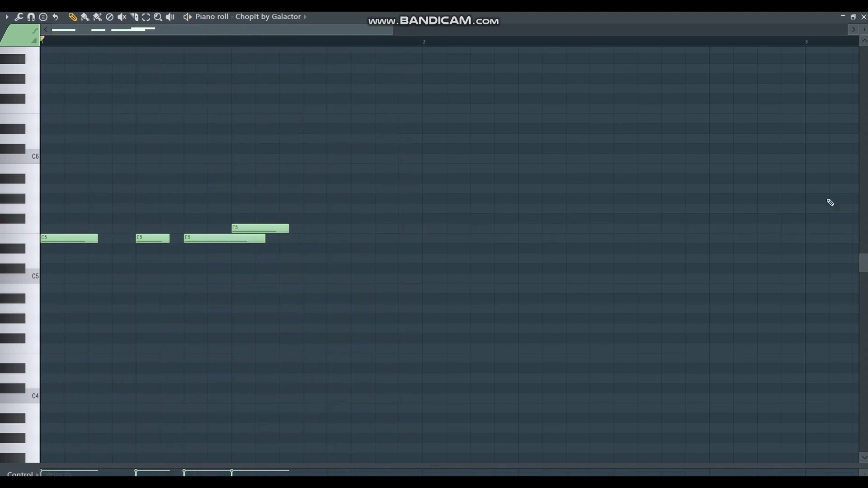
left_click(863, 17)
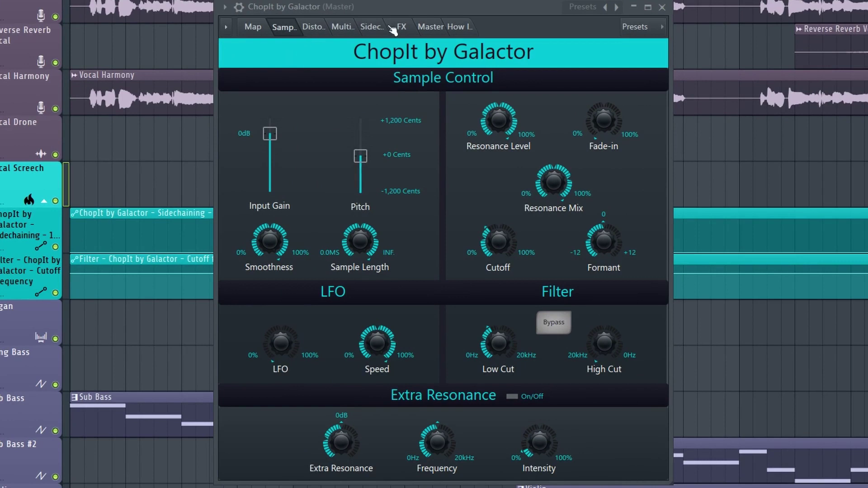
Look over the plugin's master compression and limiting controls and return to the Sample Control page
left_click(426, 28)
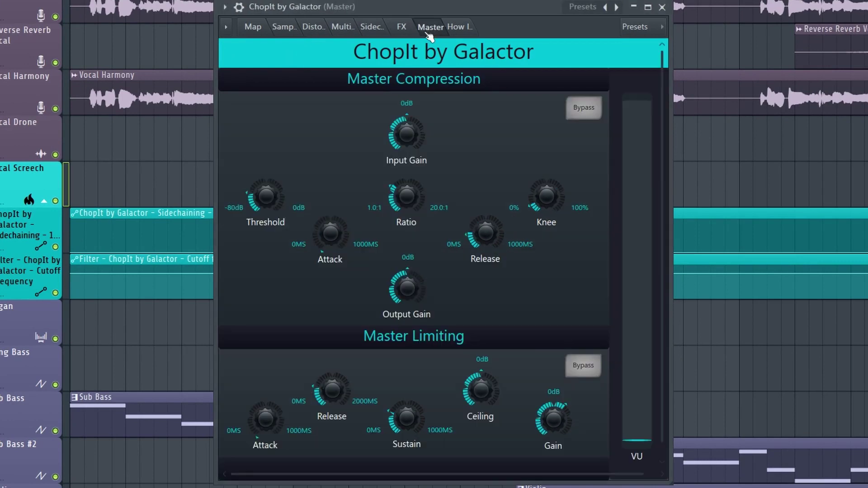
left_click(285, 28)
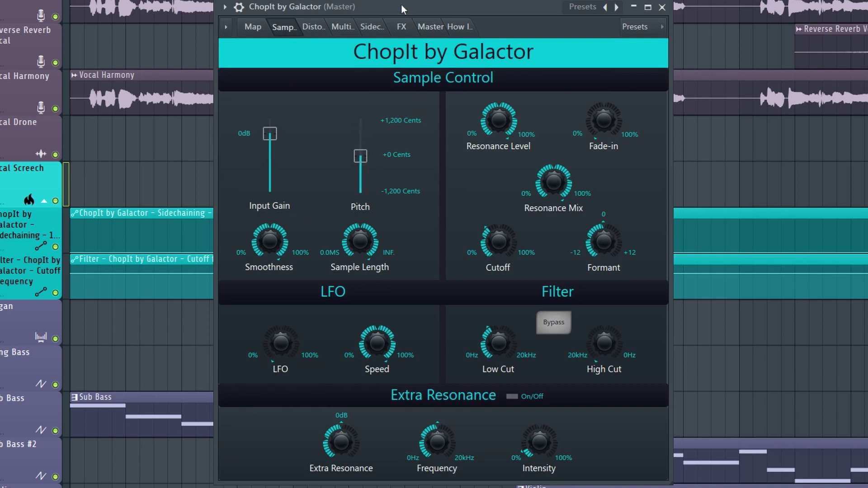
left_click_drag(402, 9, 404, 10)
mouse_move(361, 157)
left_mouse_down()
mouse_move(361, 180)
mouse_move(361, 145)
mouse_move(361, 161)
left_mouse_up()
left_click_drag(394, 5, 392, 10)
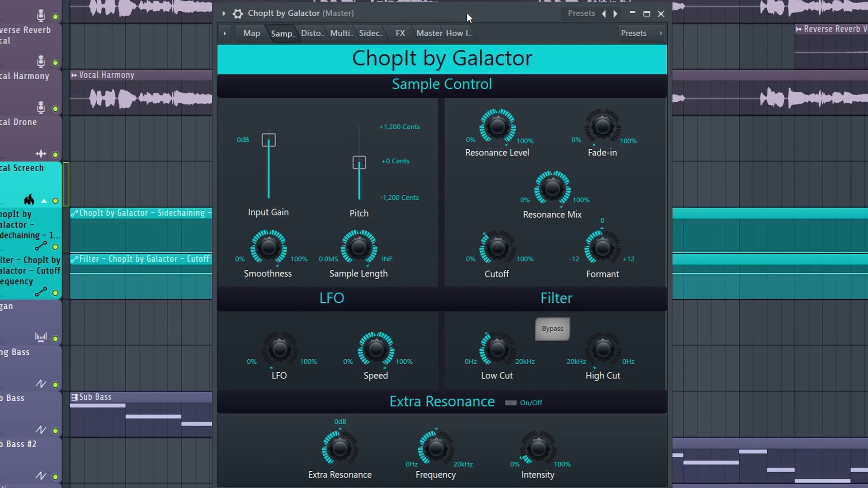
left_click_drag(467, 13, 473, 12)
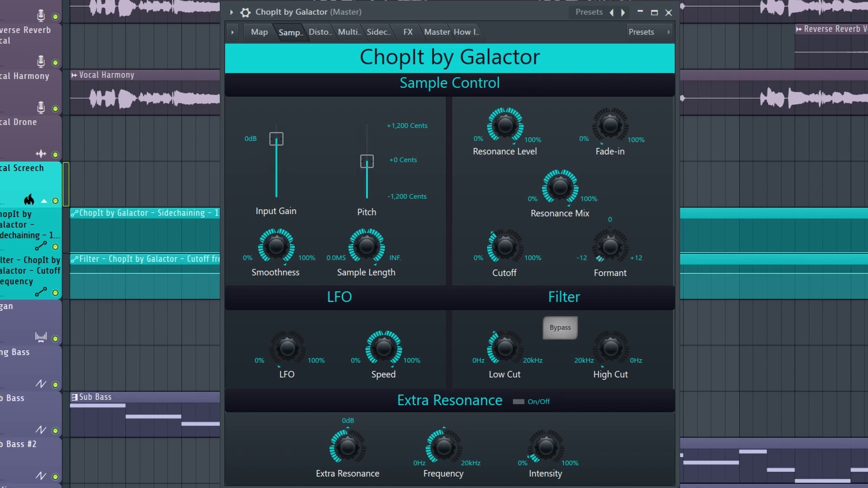
Reset the Formant knob to 0 and raise the Fade-in knob to 100%
right_click(613, 249)
left_click(626, 257)
left_click_drag(500, 12, 504, 12)
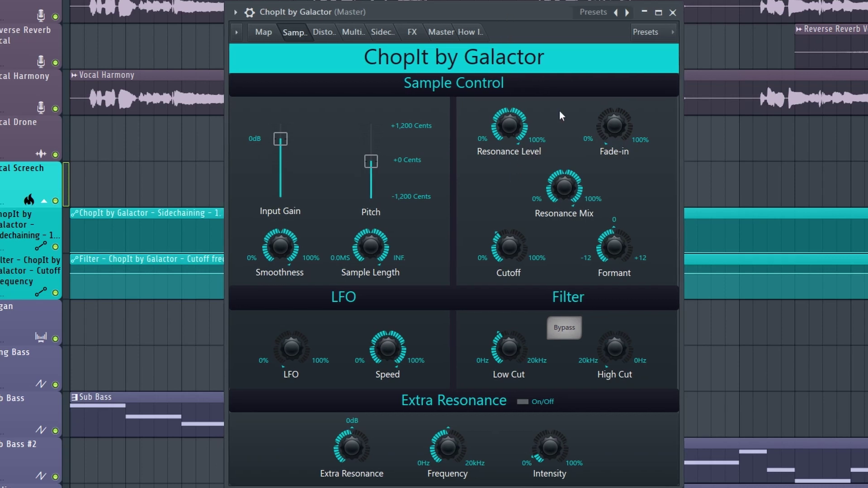
left_click_drag(614, 124, 614, 86)
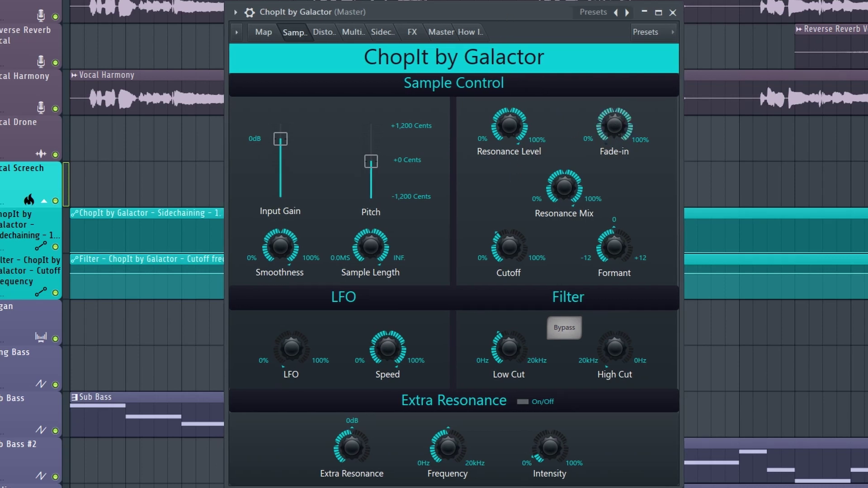
Return Fade-in to 0%, and sweep the Smoothness knob down to 0% and back up to 100%
left_click_drag(615, 126, 615, 145)
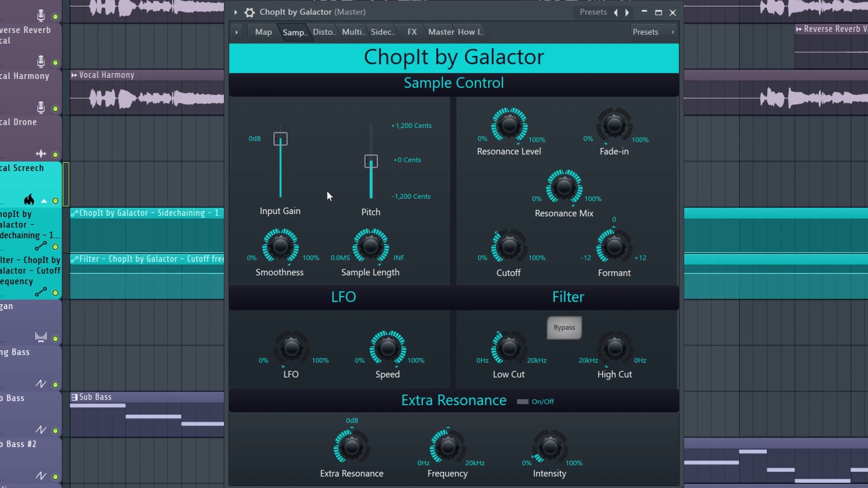
left_click_drag(287, 244, 288, 307)
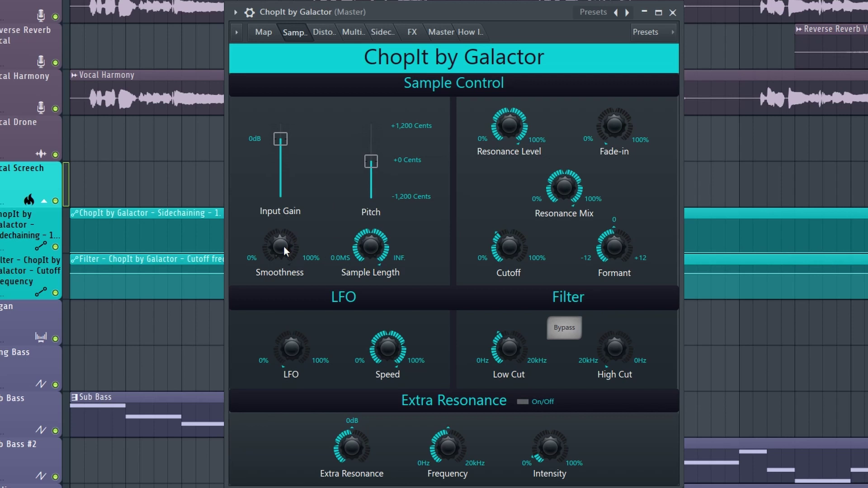
left_click_drag(285, 248, 285, 219)
Sweep Sample Length down and back up to INF., and try out the LFO and Speed knobs
left_click_drag(380, 251, 381, 245)
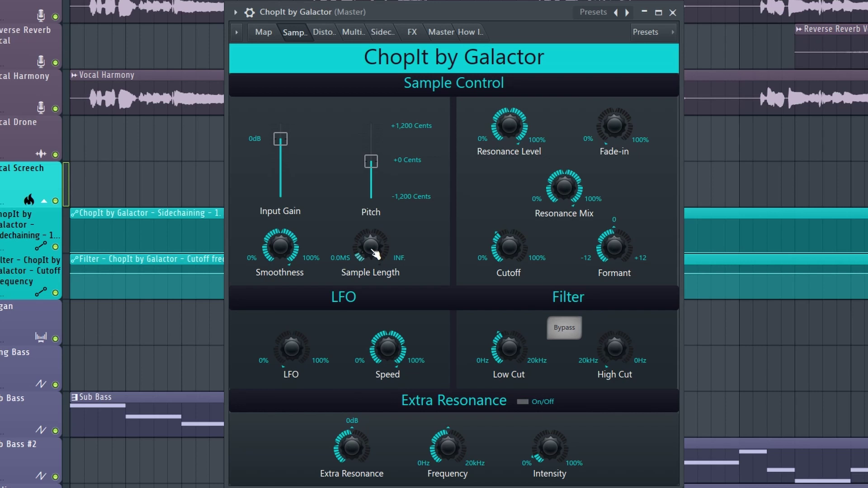
left_click_drag(372, 251, 373, 229)
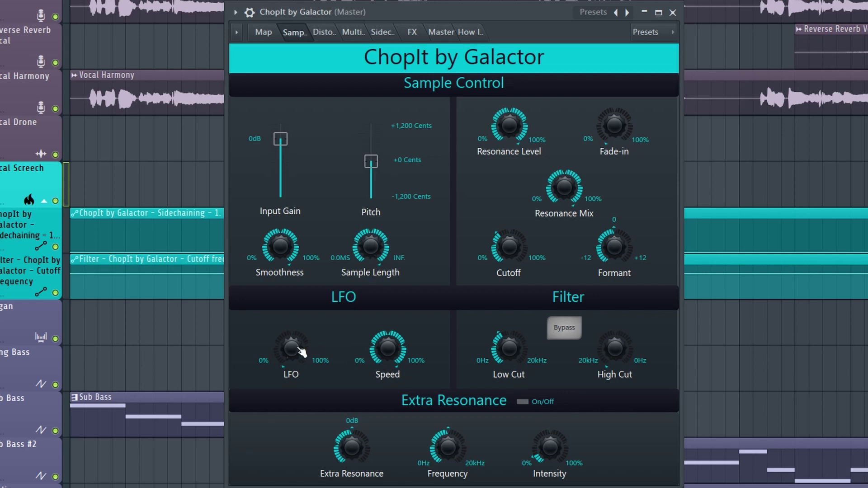
left_click_drag(296, 348, 297, 345)
mouse_move(384, 357)
left_mouse_down()
mouse_move(384, 366)
mouse_move(384, 357)
left_mouse_up()
left_click_drag(297, 349, 296, 349)
Try the filter's High Cut and return it to 20kHz, and lower Low Cut to 0% before resetting it
mouse_move(616, 355)
left_mouse_down()
mouse_move(616, 326)
mouse_move(616, 354)
left_mouse_up()
left_click_drag(615, 345, 616, 407)
left_click_drag(503, 350, 502, 406)
right_click(514, 348)
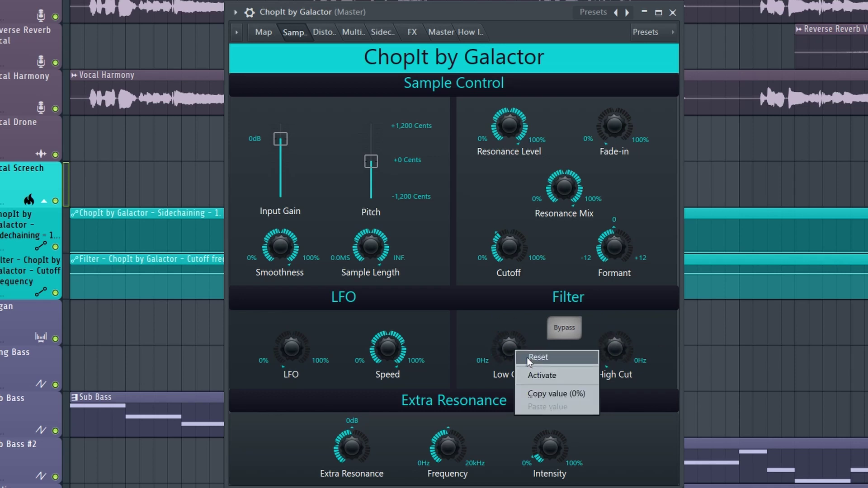
left_click(527, 357)
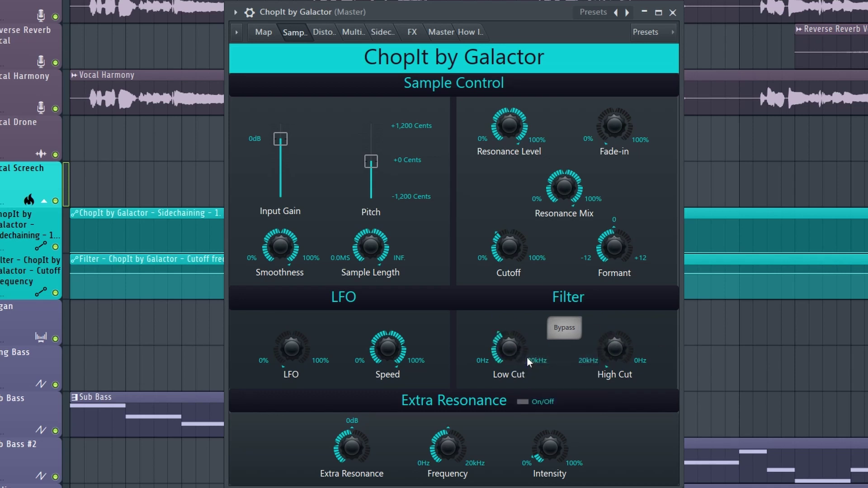
Toggle the filter bypass on and off while trying a raised High Cut, and reset High Cut
left_click(570, 335)
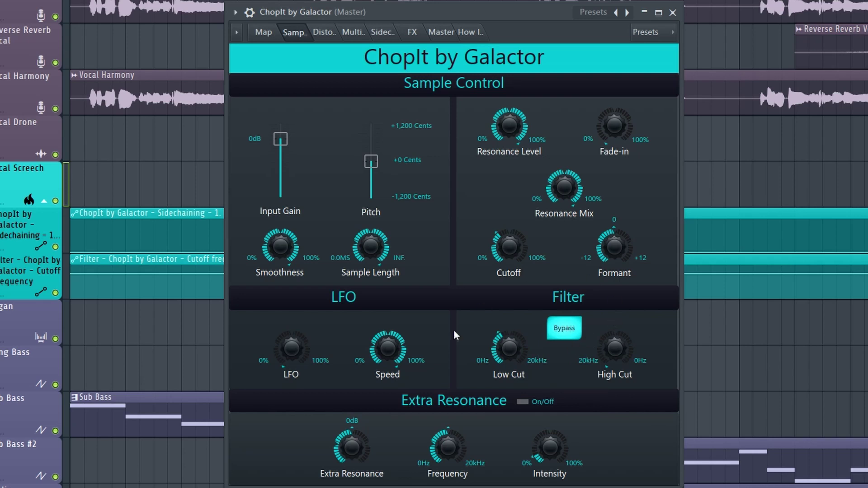
left_click(567, 332)
left_click_drag(604, 355, 601, 363)
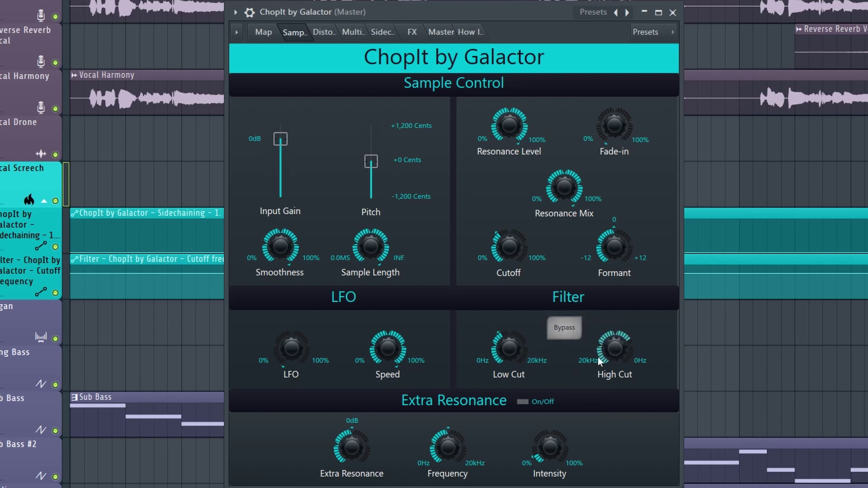
left_click(570, 338)
left_click(570, 337)
right_click(610, 348)
left_click(617, 356)
Enable Extra Resonance, raise its level, Frequency and Intensity, and toggle the section to compare, leaving it off
left_click(522, 402)
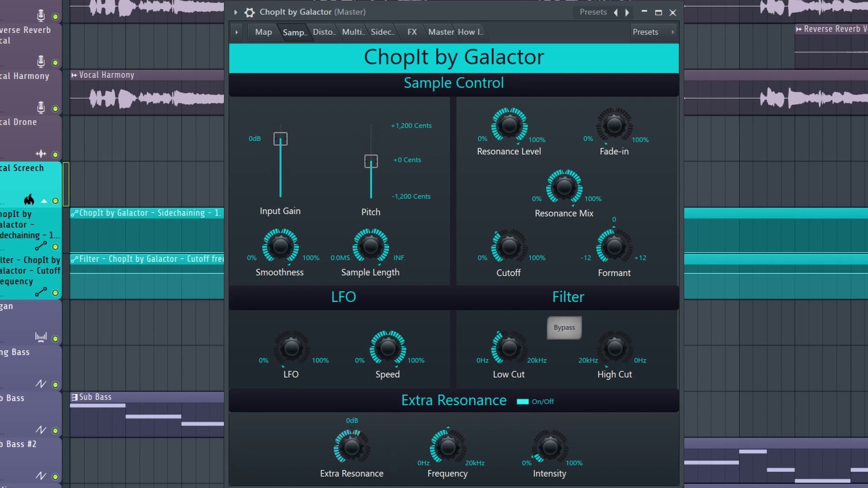
left_click_drag(460, 455, 460, 448)
left_click_drag(549, 458, 549, 445)
left_click(527, 406)
left_click(527, 406)
left_click(528, 407)
Reset the Intensity, Frequency and Extra Resonance knobs to their defaults
right_click(557, 451)
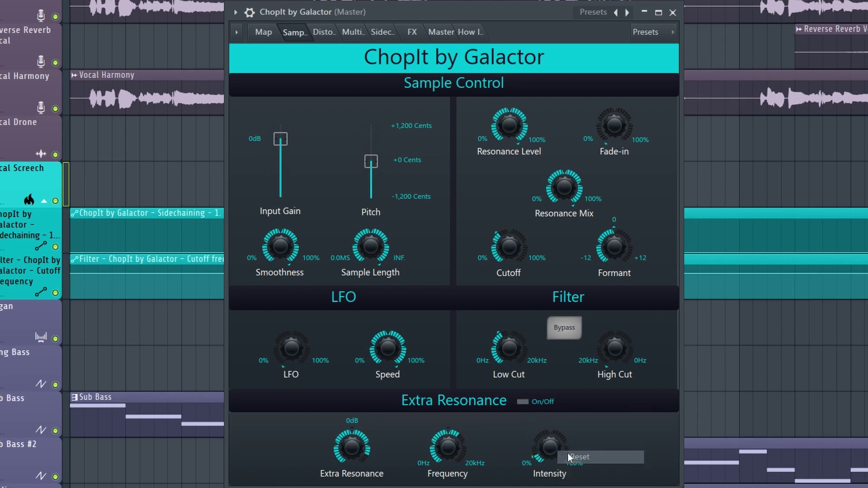
right_click(448, 453)
left_click(464, 458)
right_click(346, 447)
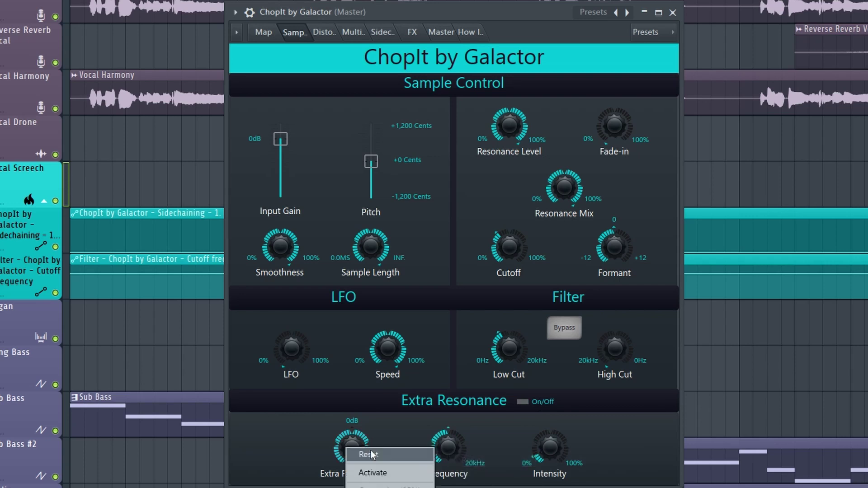
left_click(370, 454)
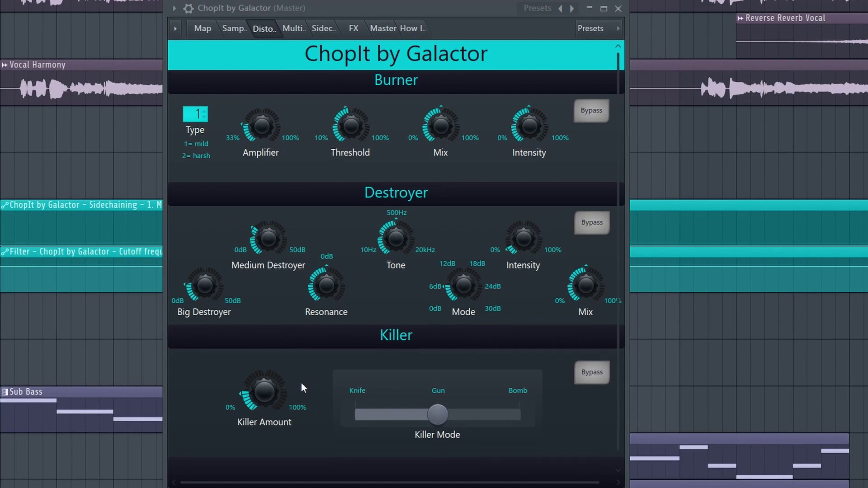
On the Distortion page, bypass the Burner, Destroyer and Killer sections and re-enable all three
left_click(592, 111)
left_click(592, 222)
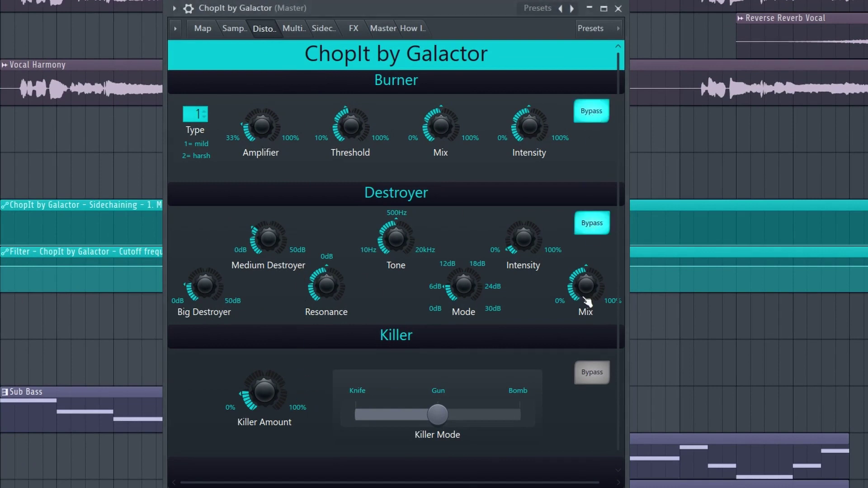
left_click(596, 376)
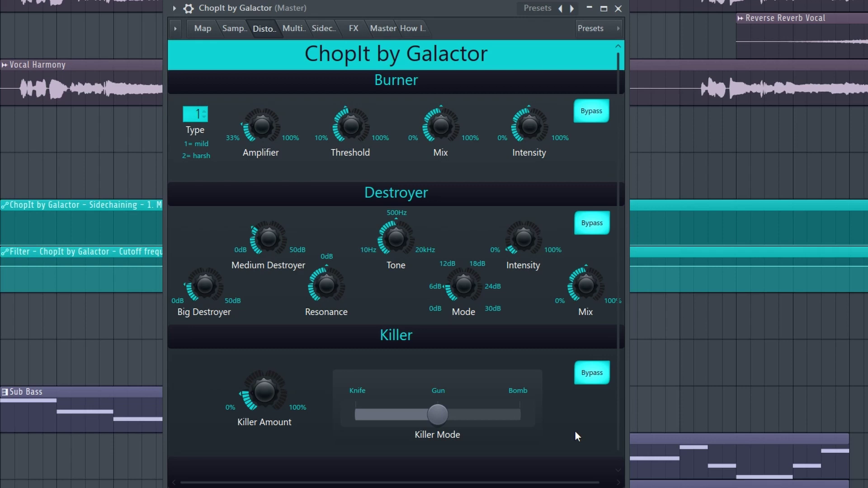
left_click(590, 373)
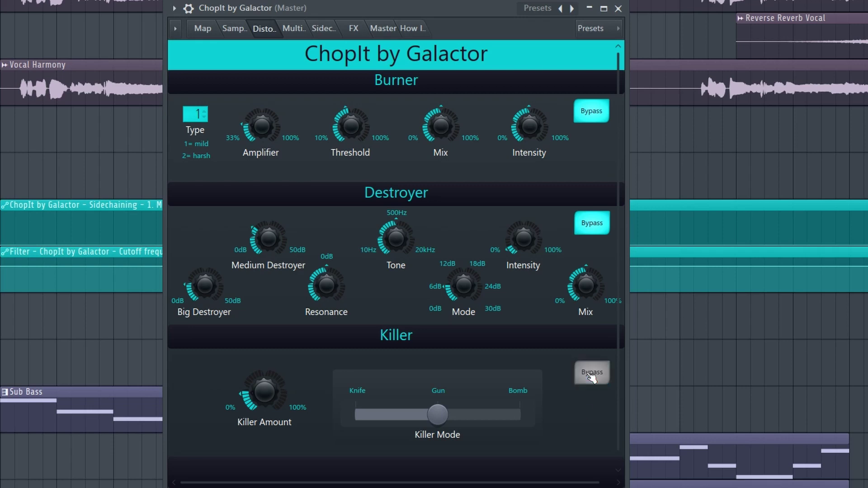
left_click(592, 222)
left_click(585, 121)
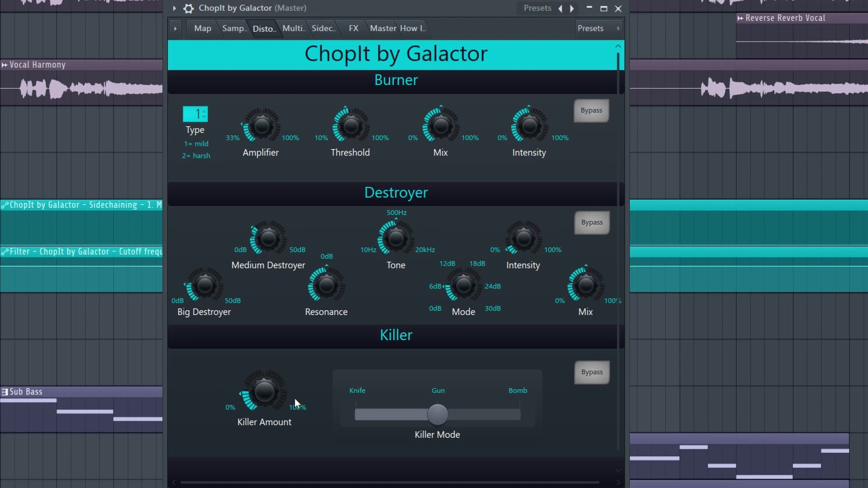
Bypass the Destroyer and Killer sections to isolate the Burner, and toggle the Burner's bypass on and off
left_click(600, 222)
left_click(605, 373)
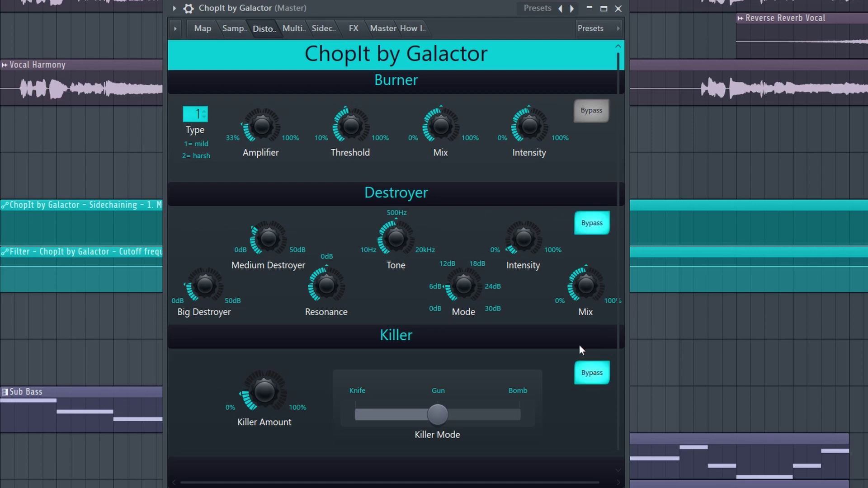
left_click(588, 117)
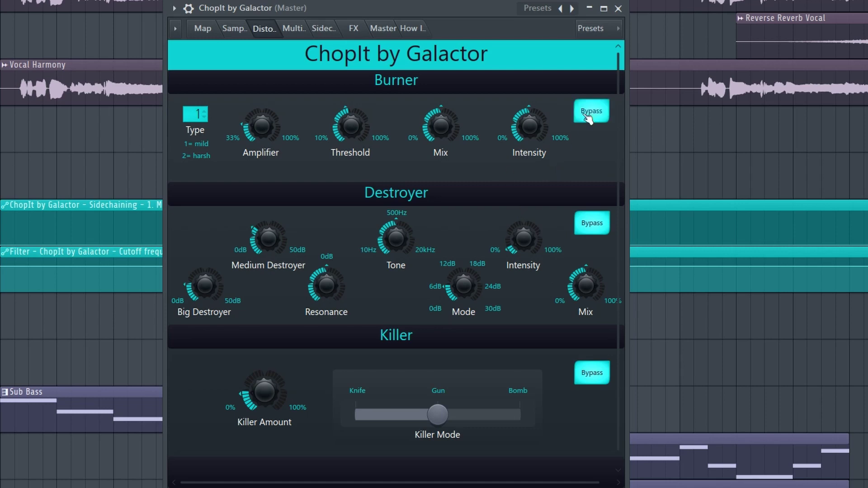
left_click(587, 116)
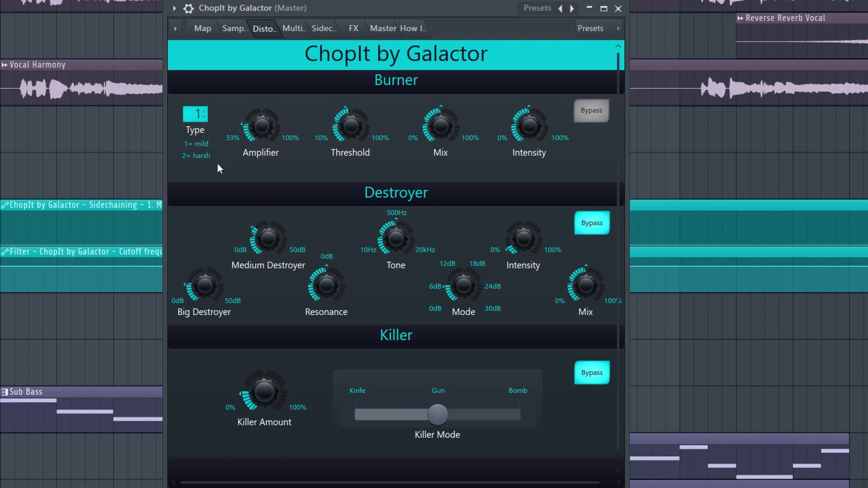
Try the Burner's Type selector, and raise Amplifier to 71%, Intensity to 95%, and Threshold and Mix to near maximum
left_click_drag(193, 117, 193, 115)
left_click_drag(200, 115, 261, 163)
left_click_drag(261, 125, 262, 93)
left_click_drag(351, 125, 351, 93)
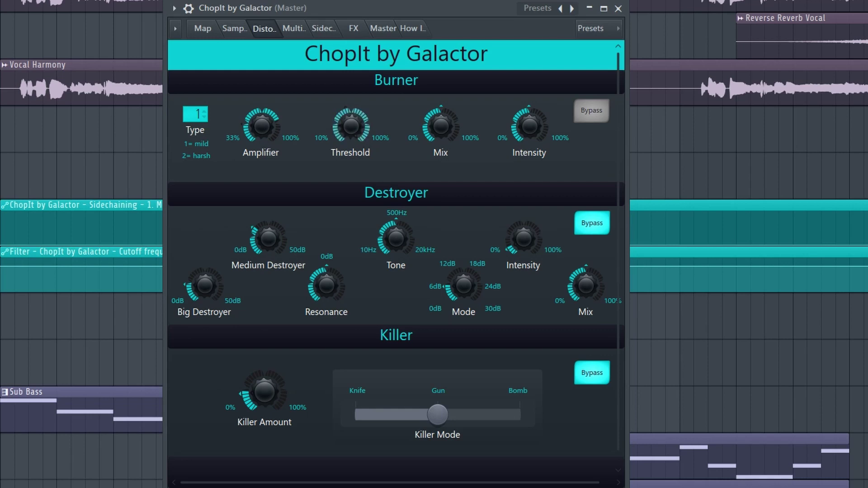
left_click_drag(440, 126, 441, 119)
left_click_drag(543, 130, 543, 110)
Re-enable the Destroyer and Killer sections and bypass the Burner
left_click(595, 232)
left_click(593, 381)
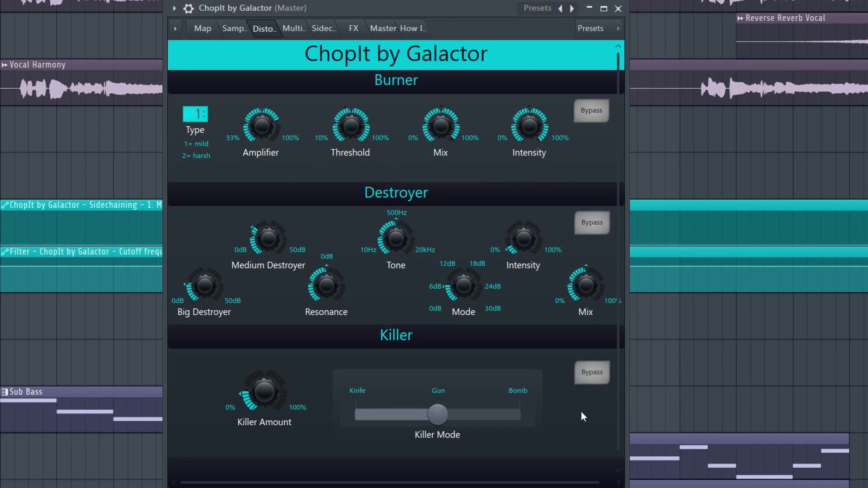
left_click(591, 115)
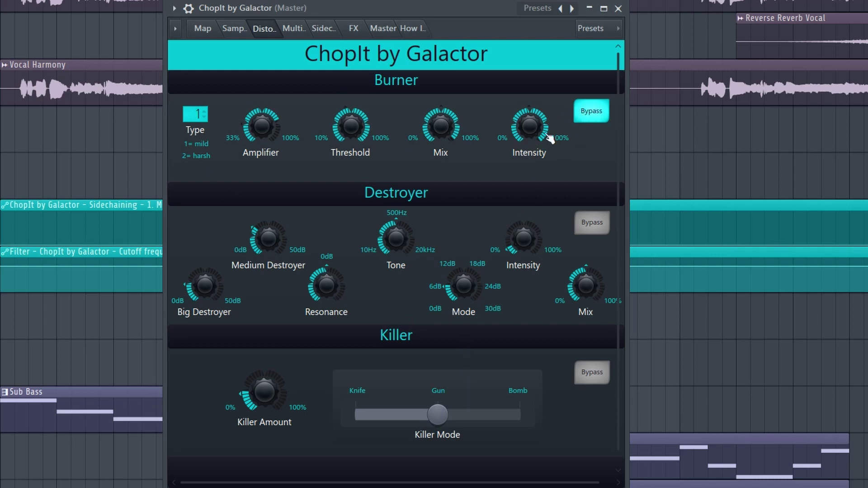
Reset the Burner's Amplifier, Threshold, Mix and Intensity knobs to their defaults
right_click(265, 130)
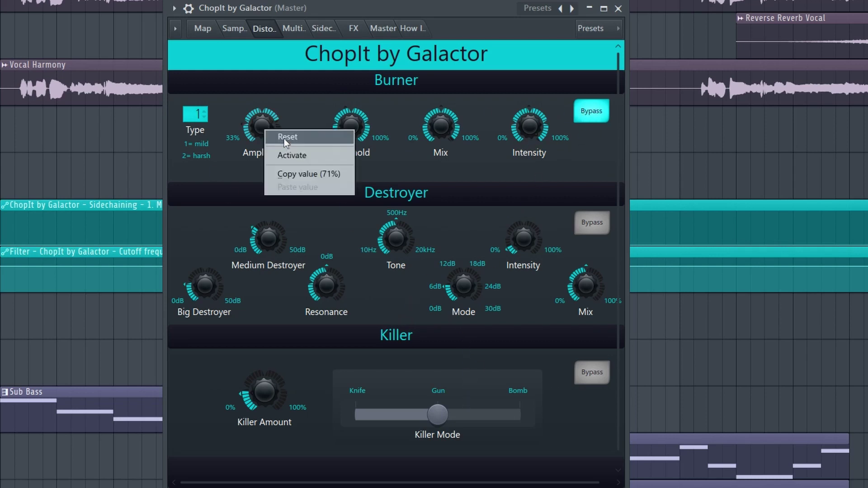
left_click(283, 138)
right_click(361, 132)
left_click(373, 134)
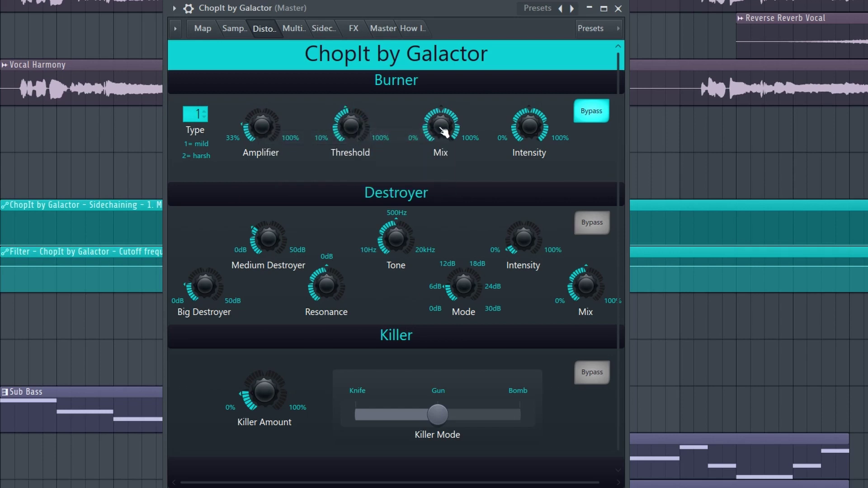
right_click(447, 128)
left_click(471, 135)
right_click(528, 129)
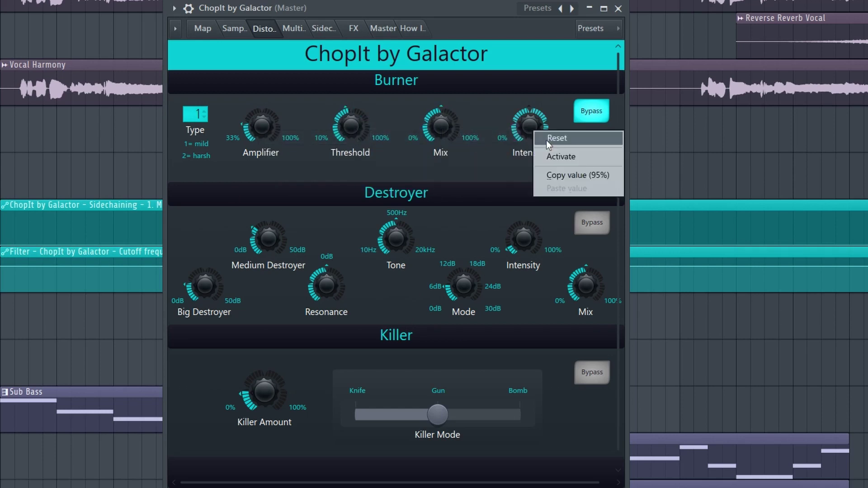
left_click(547, 139)
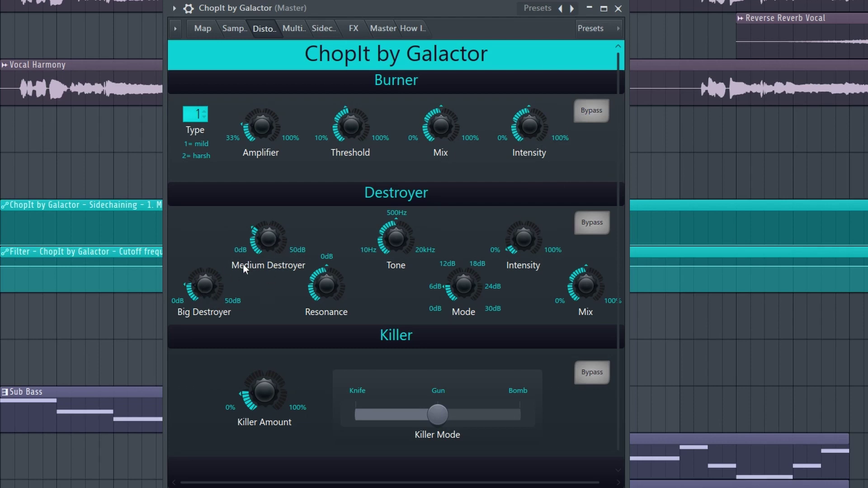
Try Big Destroyer at 0dB, and reset the Big Destroyer and Medium Destroyer knobs
left_click_drag(207, 293, 207, 308)
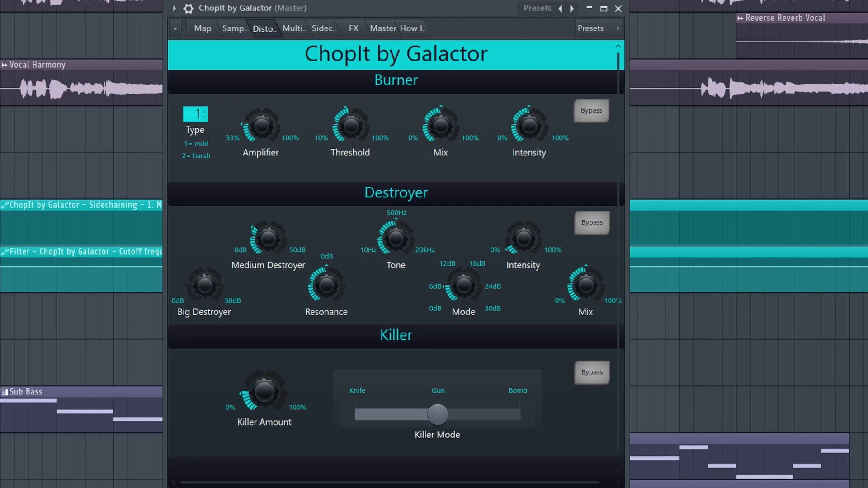
right_click(205, 293)
left_click(228, 300)
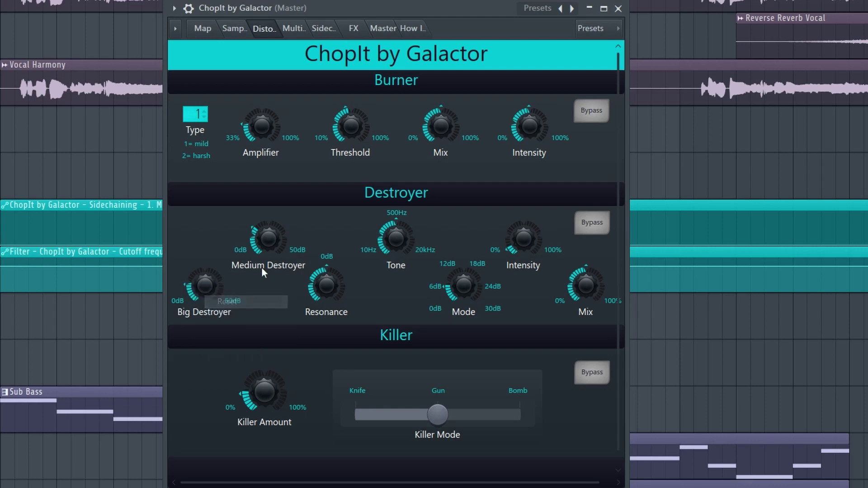
right_click(269, 242)
left_click(281, 247)
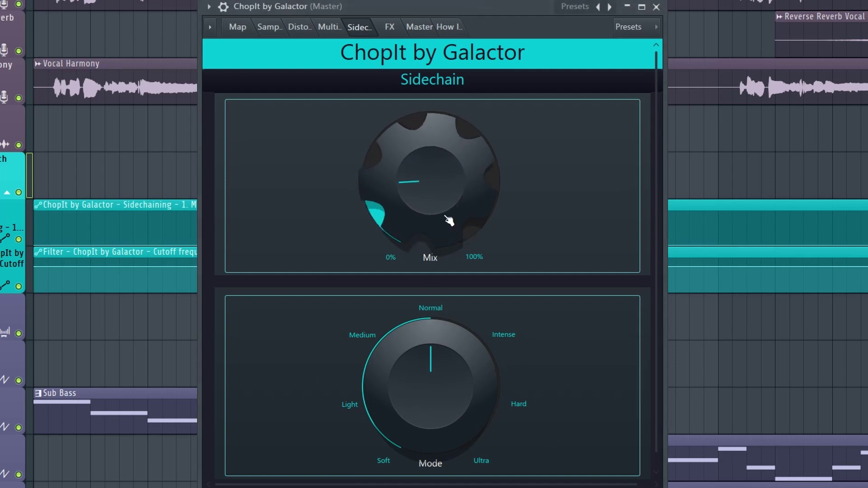
On the Sidechain page, try Mix at 100% and sweep Mode between Ultra and Soft, resetting both knobs
left_click_drag(446, 216, 447, 115)
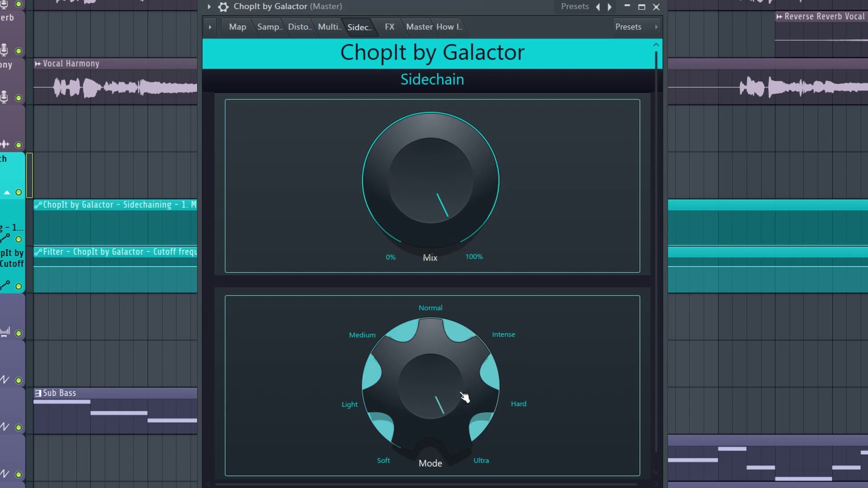
mouse_move(469, 377)
left_mouse_down()
mouse_move(468, 343)
mouse_move(468, 375)
left_mouse_up()
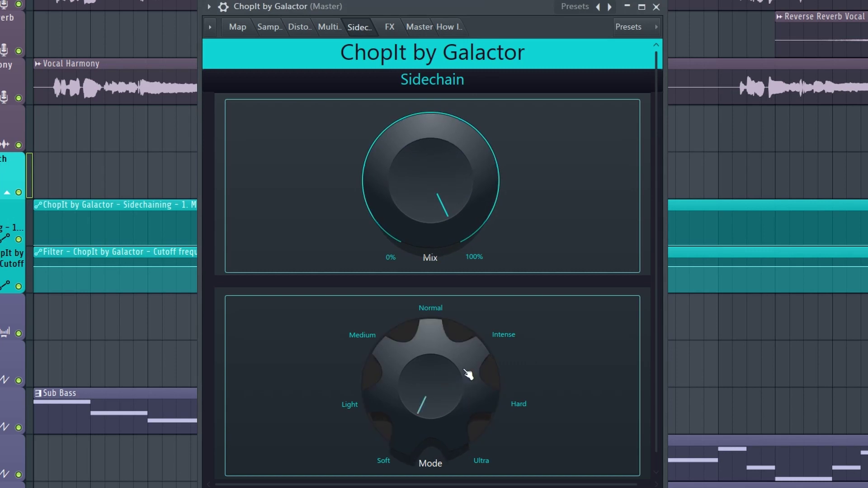
right_click(455, 380)
left_click(477, 382)
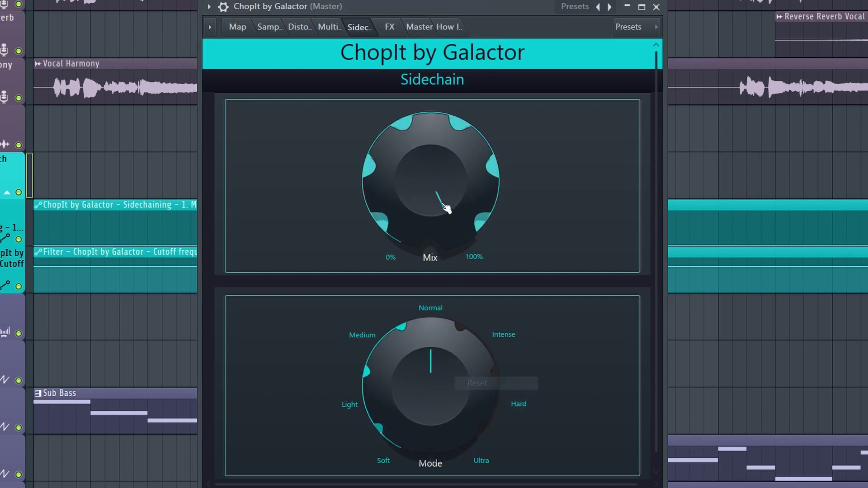
right_click(446, 208)
left_click(455, 182)
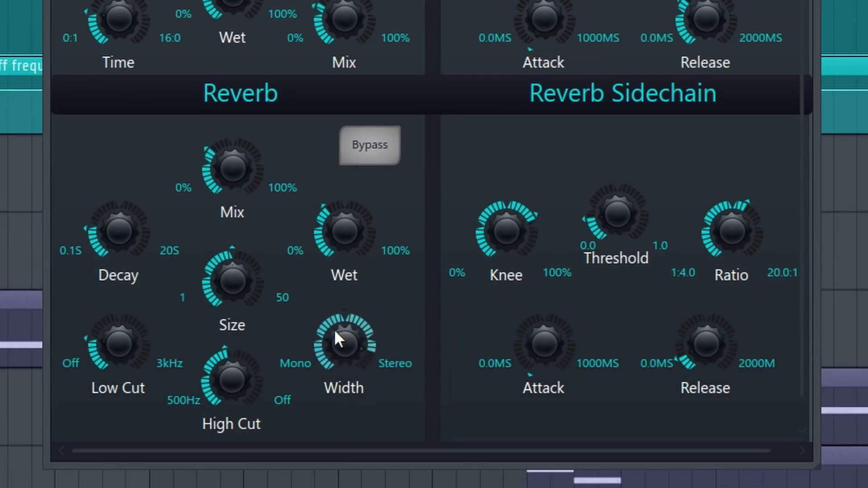
On the FX page, sweep the Reverb's Width down towards Mono and open that knob's value options
left_click_drag(334, 329, 338, 339)
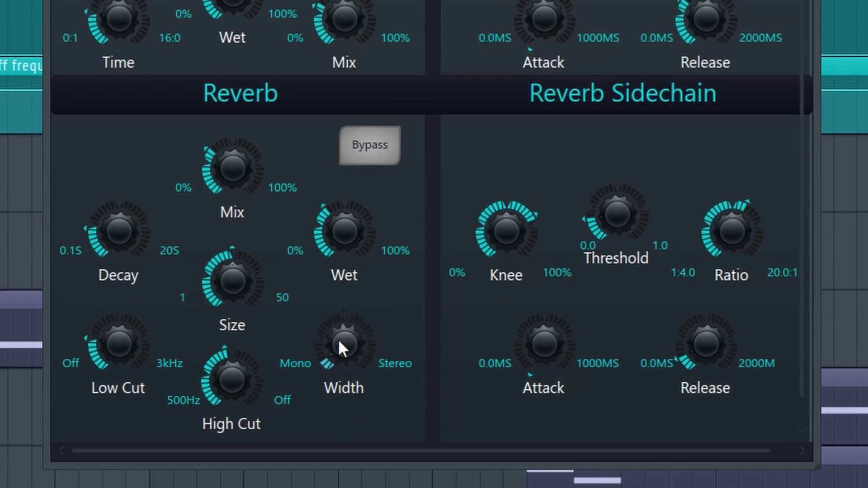
right_click(351, 349)
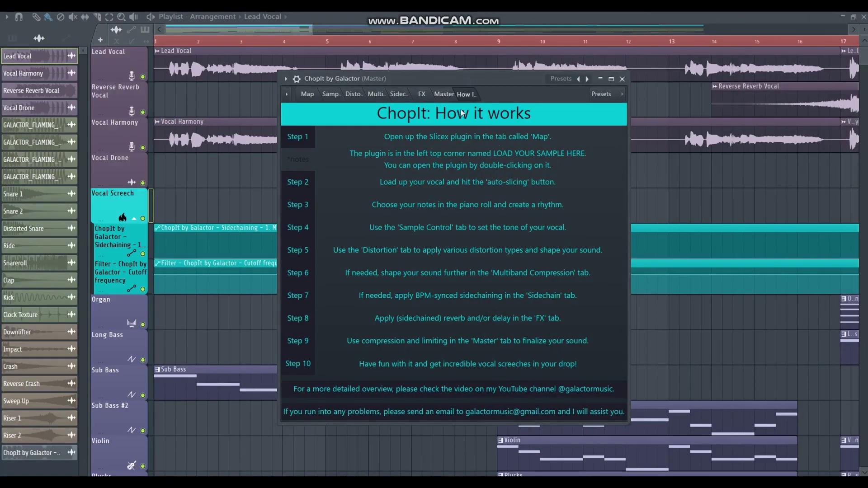
View the preset's Master page and its How It Works instructions
left_click(446, 95)
left_click(466, 95)
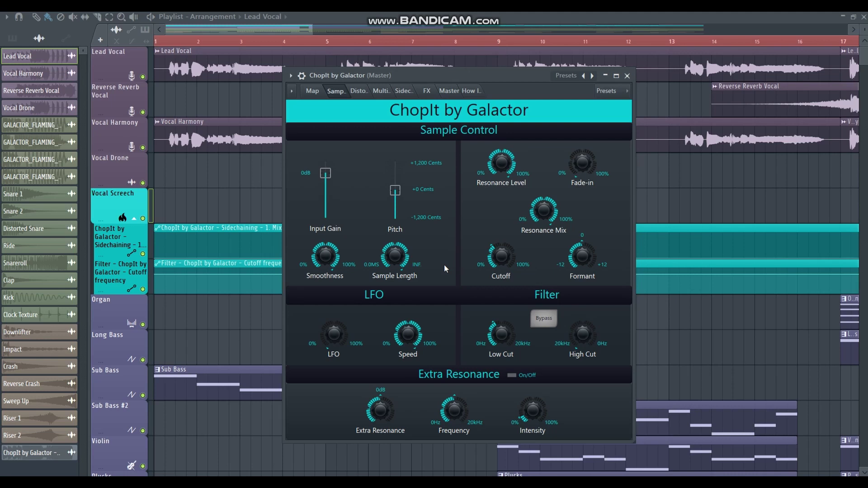
Show the whole Map page and inspect the MAutoPitch and MCompressor plugins in it
left_click(312, 90)
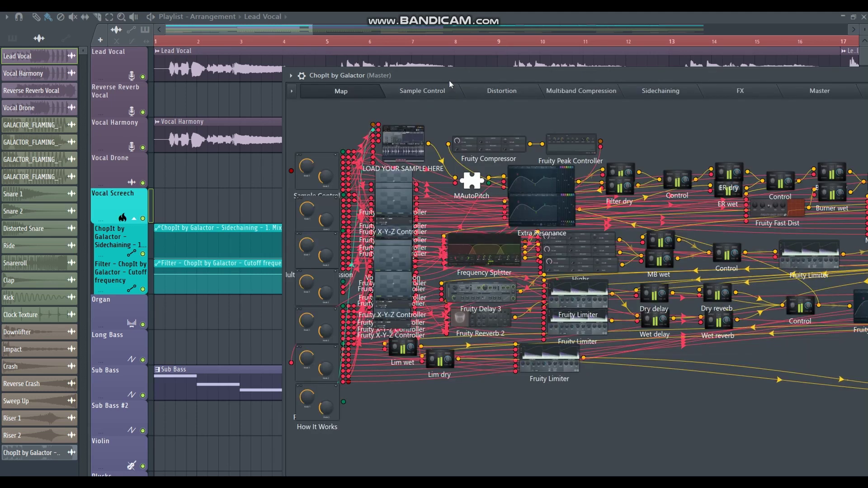
left_click_drag(449, 78, 163, 63)
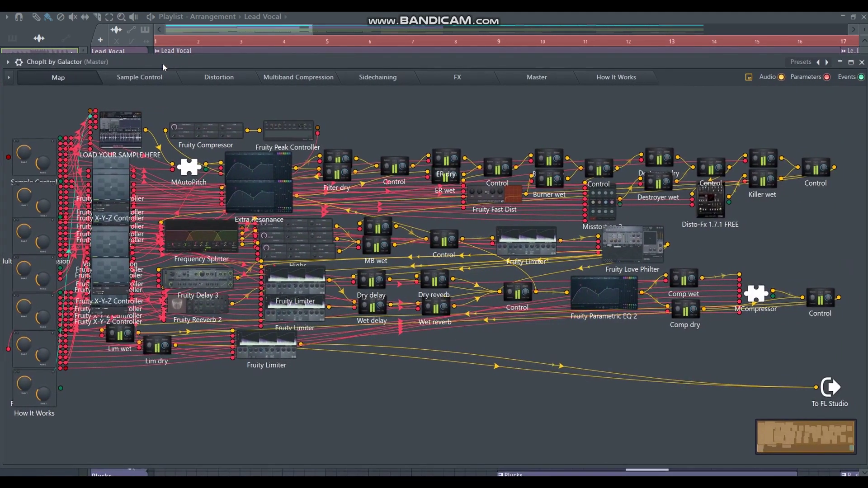
left_click(186, 169)
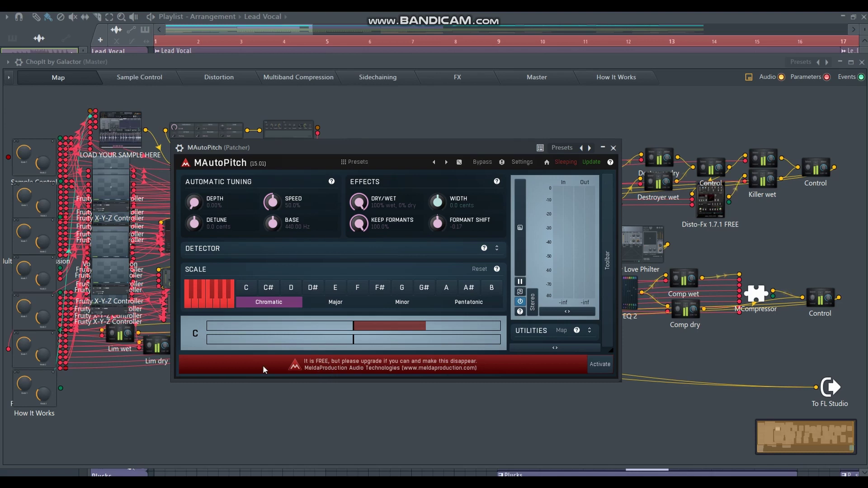
left_click(613, 148)
left_click(755, 295)
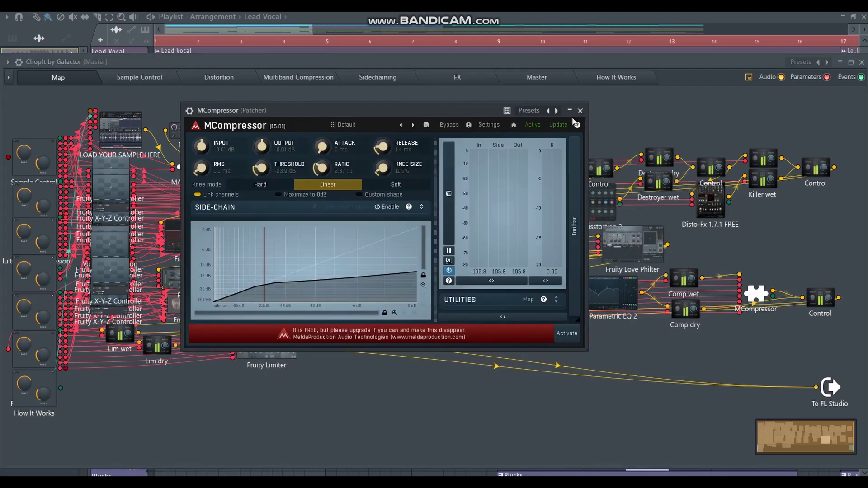
left_click(579, 110)
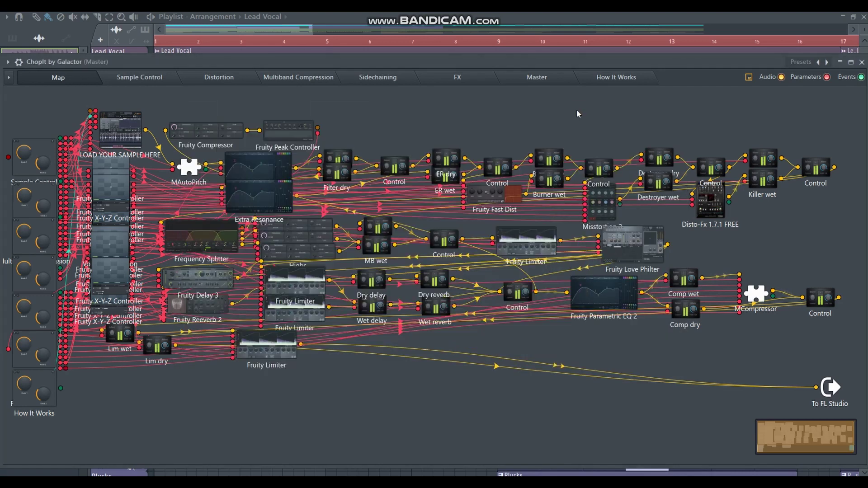
Inspect the Misstortion 2 and Disto-Fx 1.7.1 FREE plugins in the map, and return to the Sample Control page
left_click(605, 214)
left_click(493, 151)
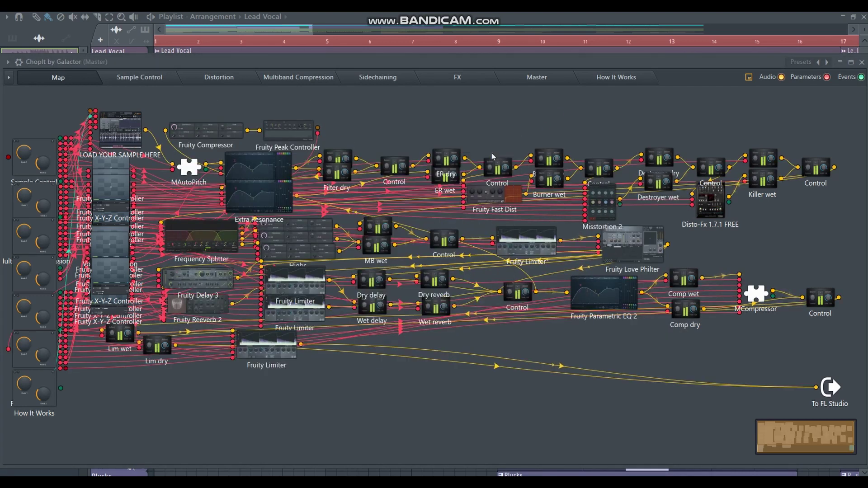
left_click(709, 201)
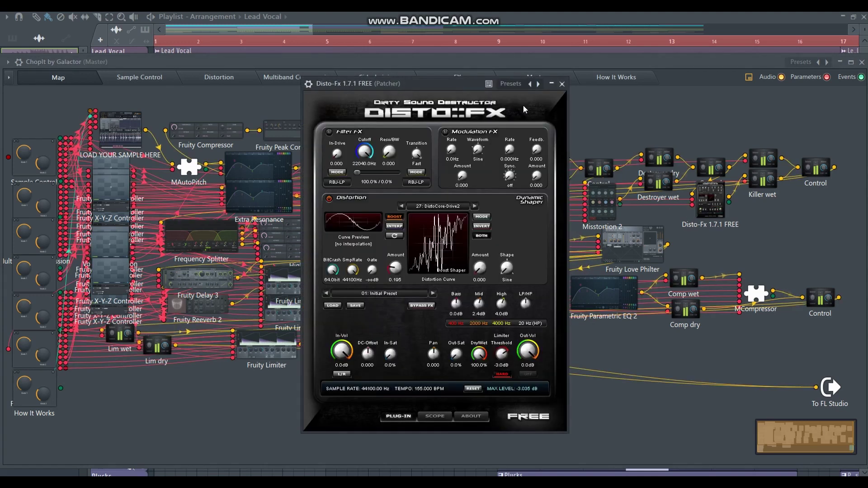
left_click(561, 85)
left_click(152, 76)
left_click_drag(139, 64, 418, 85)
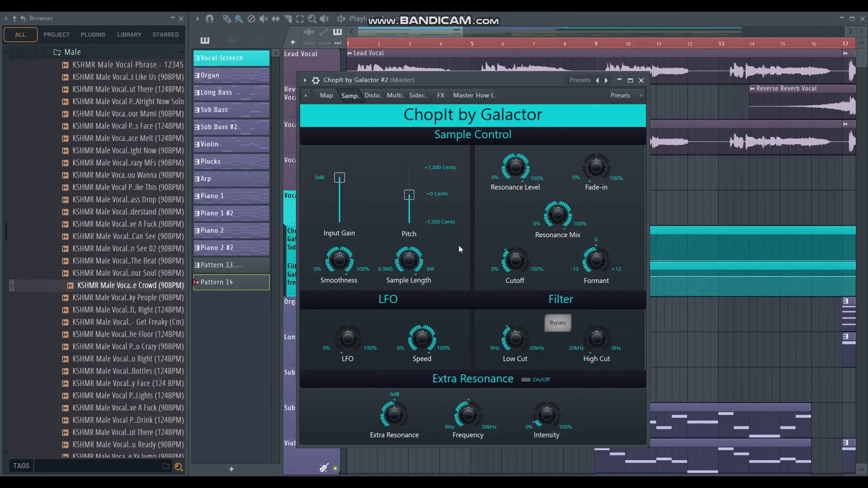
Load "KSHMR Male Vocal Phrase - Freaks In The Crowd (90BPM)" into the Slicex sampler of ChopIt by Galactor #2
left_click(335, 96)
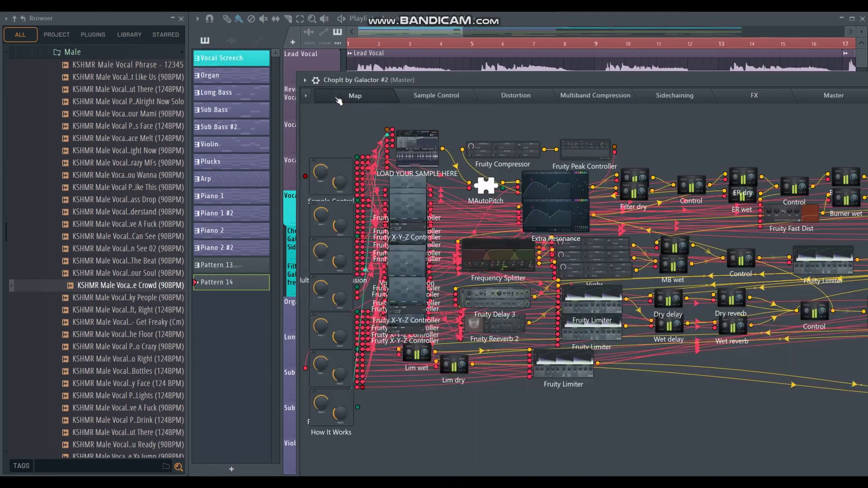
left_click(416, 147)
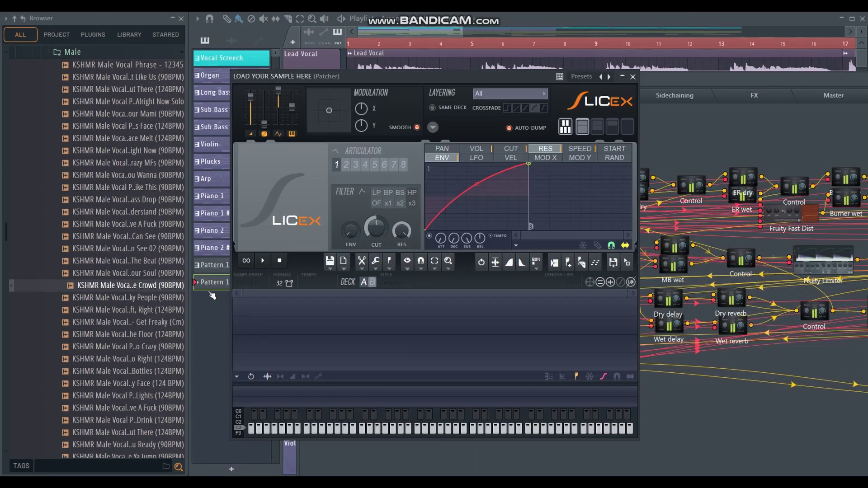
left_click(145, 289)
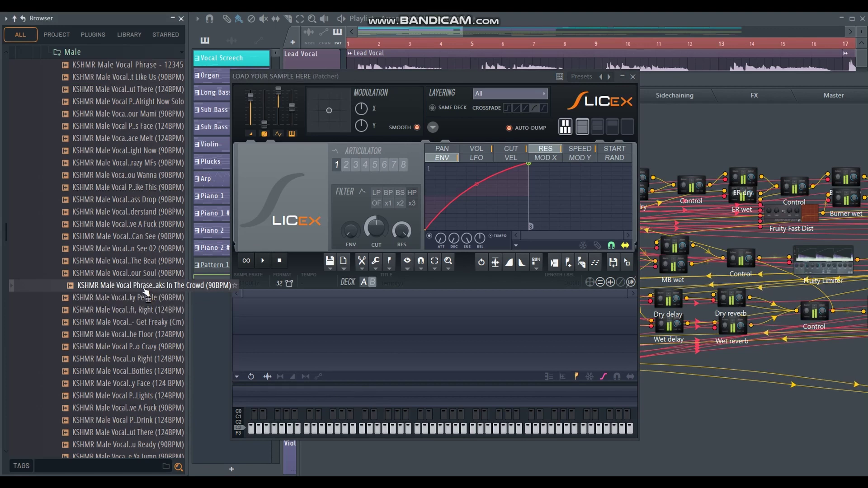
left_click_drag(144, 289, 300, 304)
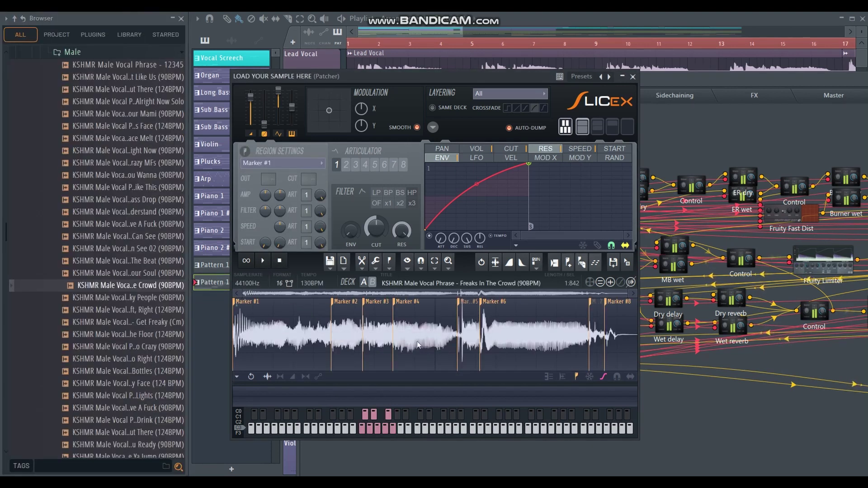
left_click(633, 77)
left_click(421, 92)
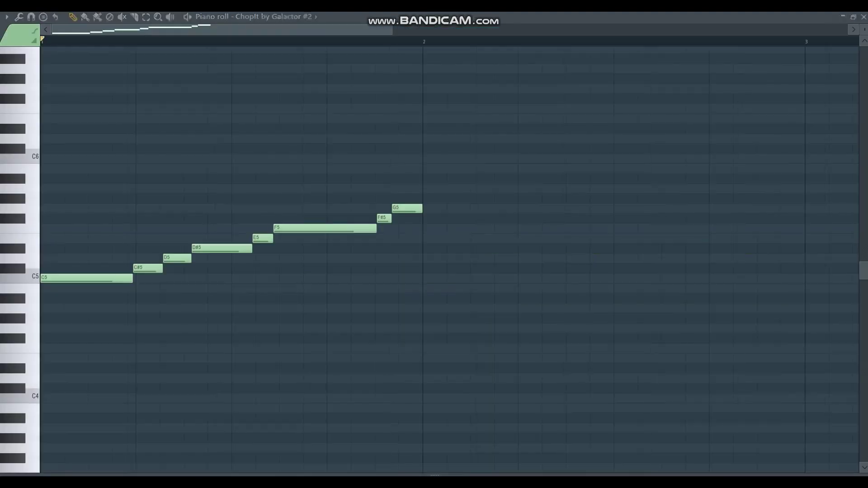
Clear all the dumped slice notes and place a longer and a short C5 note within the first beat of bar 1
left_click_drag(423, 206, 54, 273)
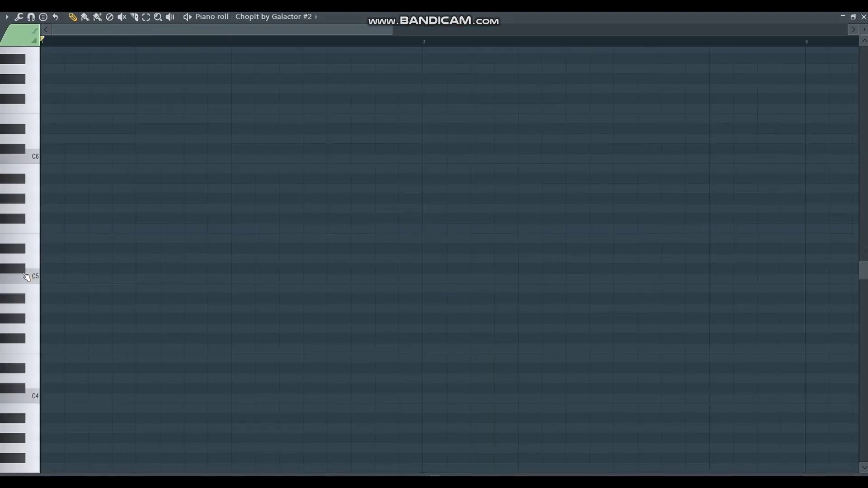
left_click(24, 279)
left_click(25, 280)
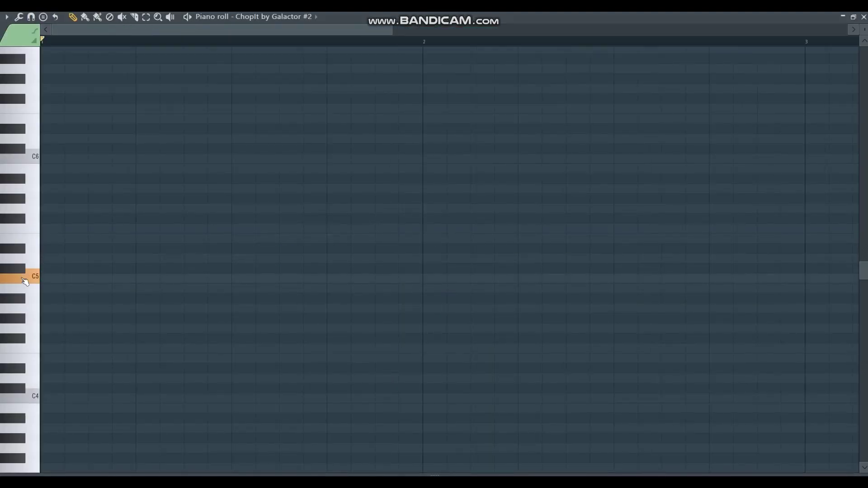
left_click(51, 279)
key("space")
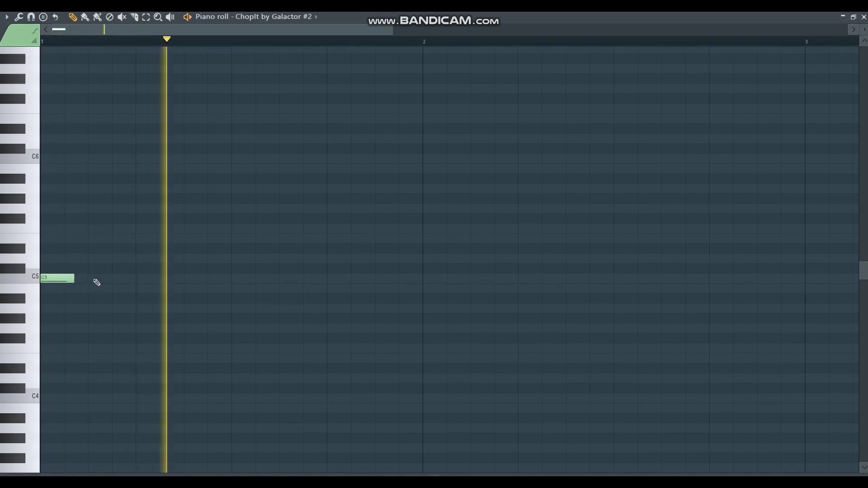
left_click(92, 279)
key("space")
Audition the D5 and D#5 slices and place a D#5 note on beat 2, lengthened to over half a beat
left_click(16, 261)
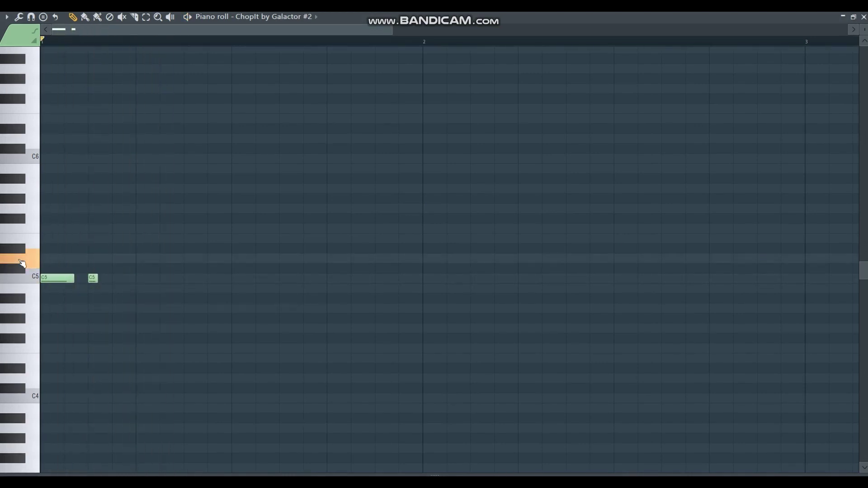
left_click(21, 249)
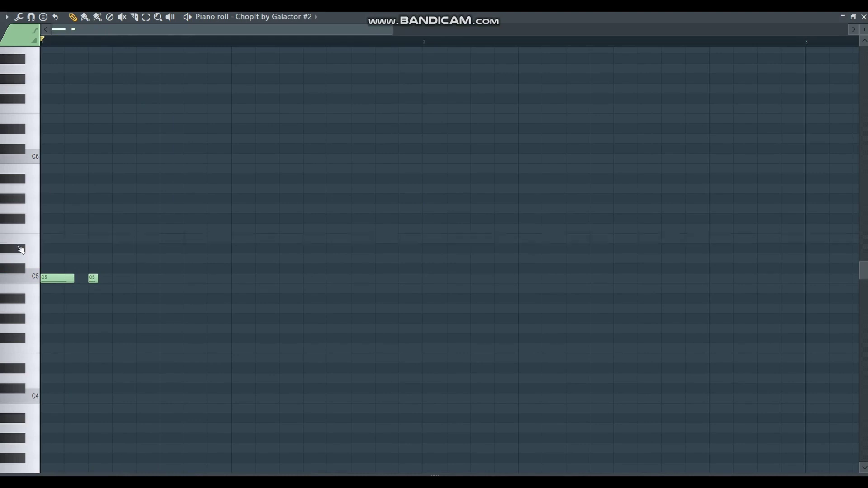
left_click(20, 249)
left_click(140, 248)
key("space")
left_click_drag(146, 250, 194, 250)
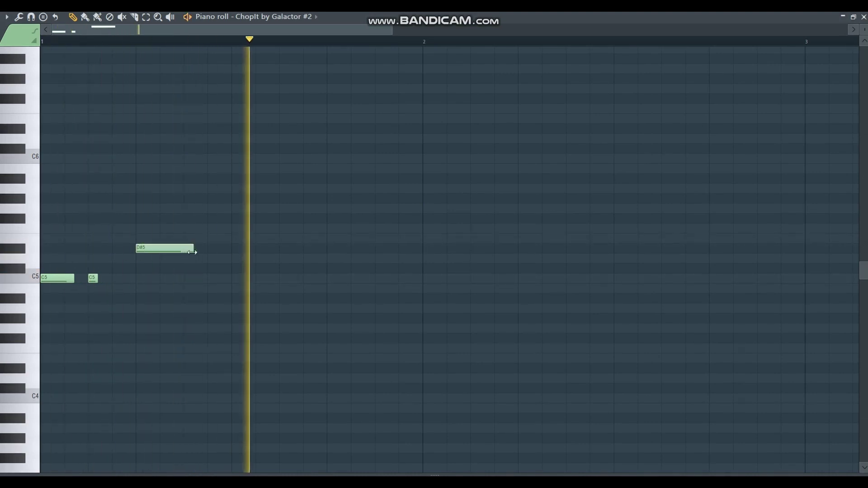
key("space")
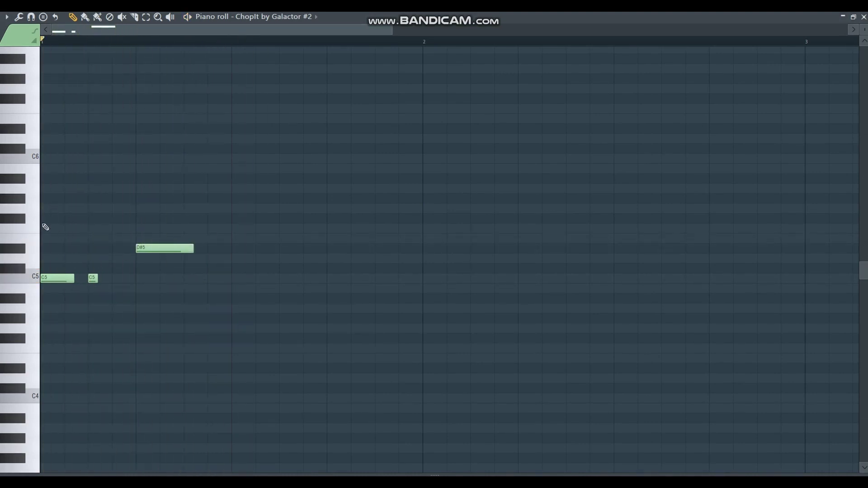
Audition the F#5 slice and place a short F#5 note at the end of beat 2, playing the pattern back
left_click(20, 219)
key("space")
key("space")
left_click(211, 218)
key("space")
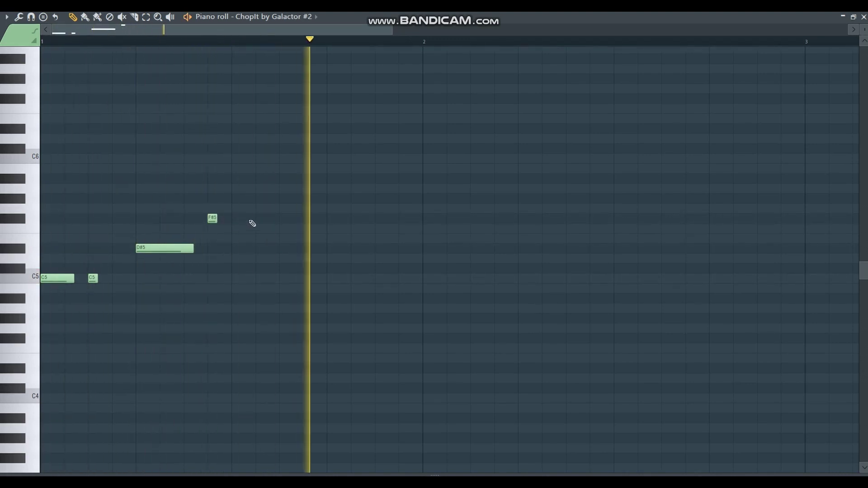
key("space")
Add a longer F#5 note halfway through beat 3, play the pattern, and close the piano roll
key("space")
left_click(284, 219)
left_click_drag(288, 220, 313, 219)
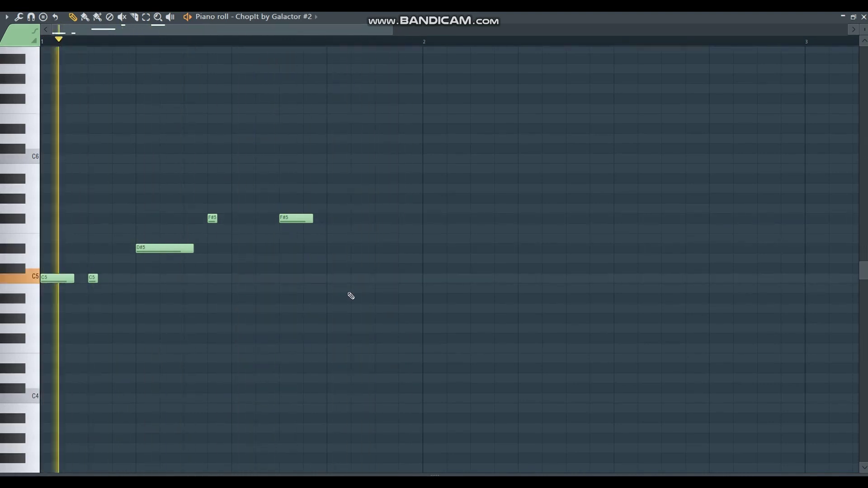
key("space")
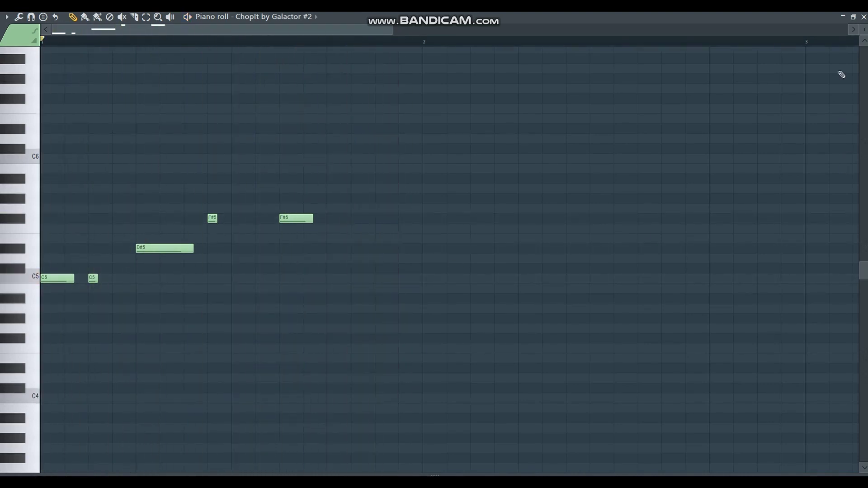
left_click(863, 17)
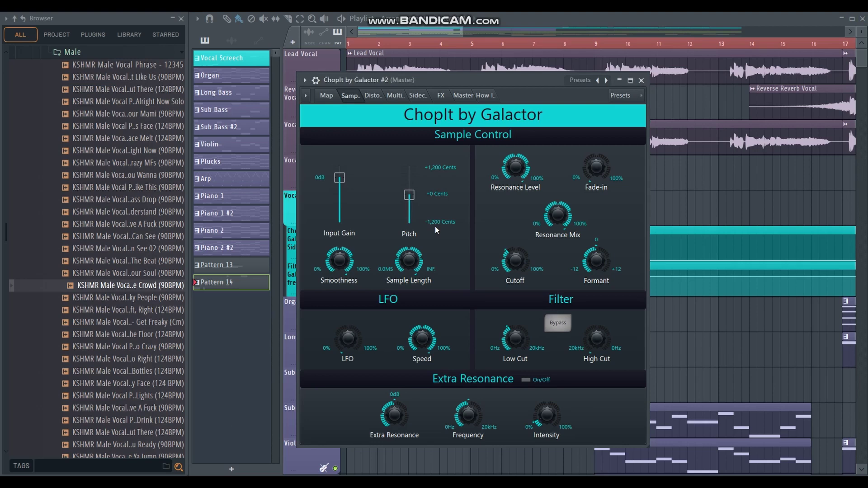